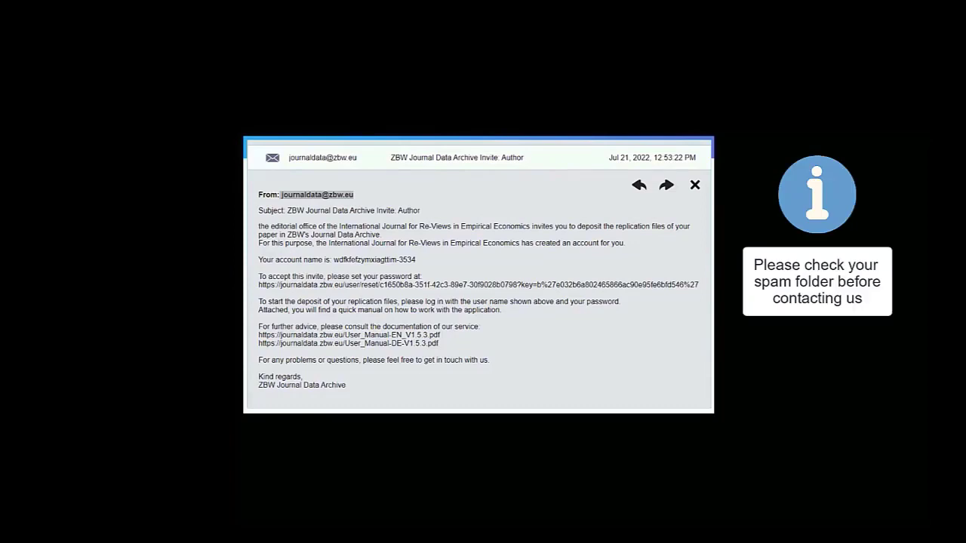
Open the password-setup link from the ZBW Journal Data Archive invitation e-mail.
left_click_drag(439, 344, 246, 337)
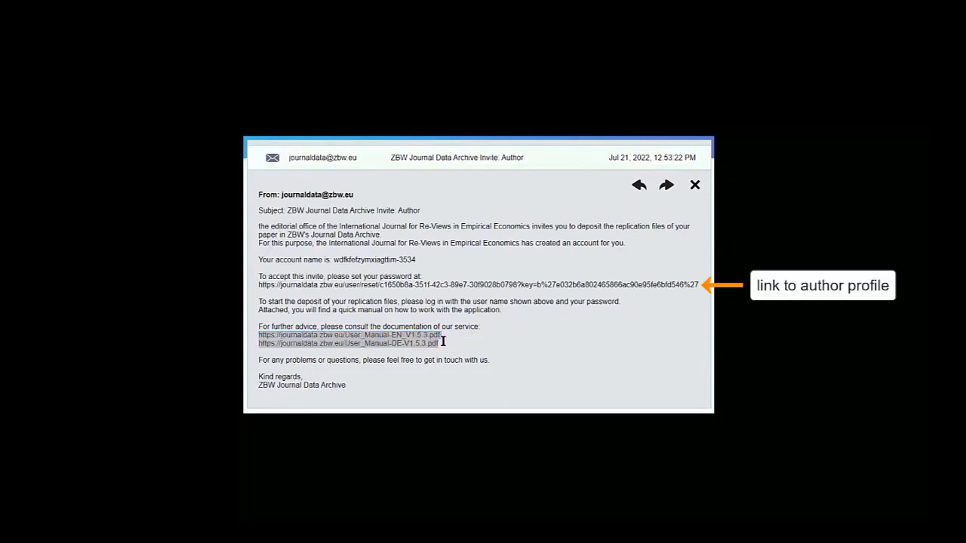
mouse_move(699, 286)
left_mouse_down()
mouse_move(292, 296)
mouse_move(246, 283)
mouse_move(703, 295)
left_mouse_up()
left_click(300, 286)
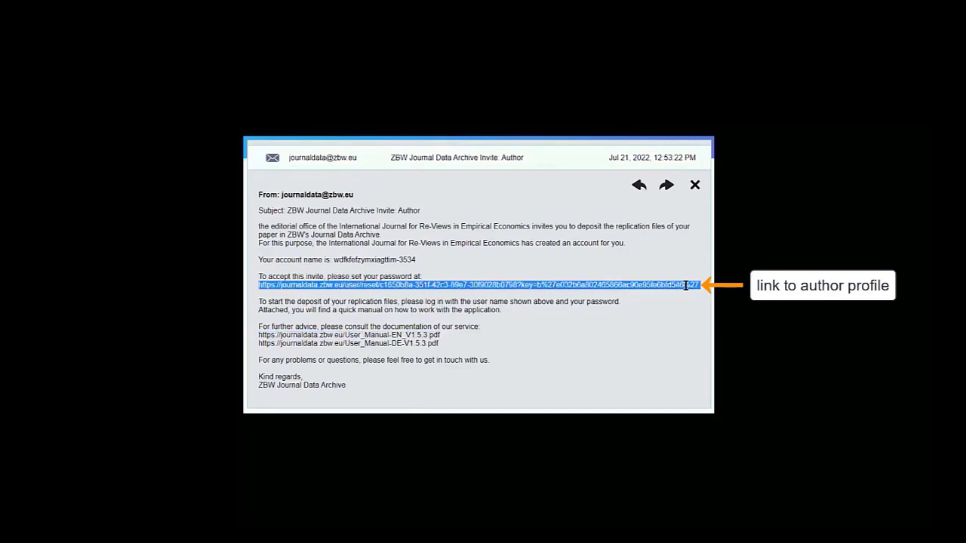
right_click(686, 285)
left_click(698, 300)
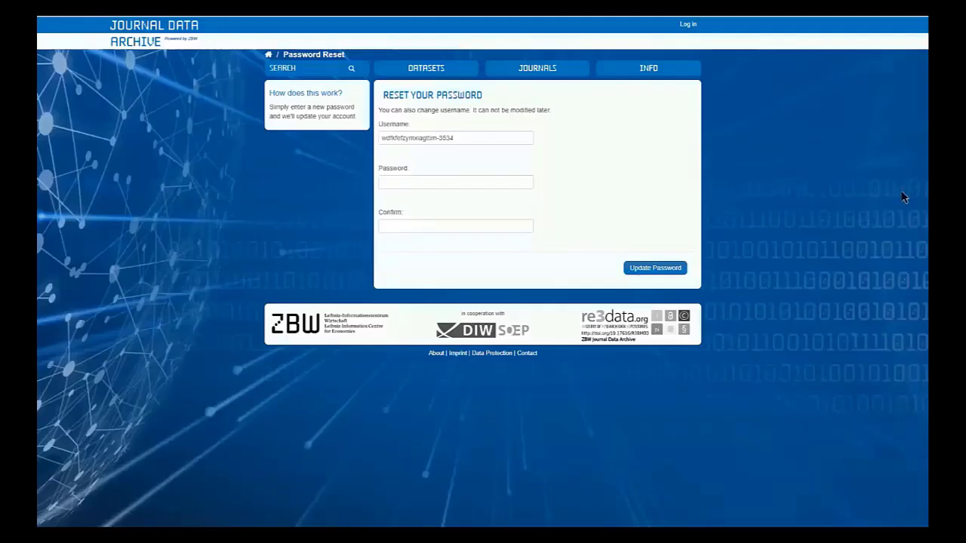
Enter a new account password and repeat it in the confirmation field.
left_click(422, 182)
type("*******")
left_click(463, 226)
type("********")
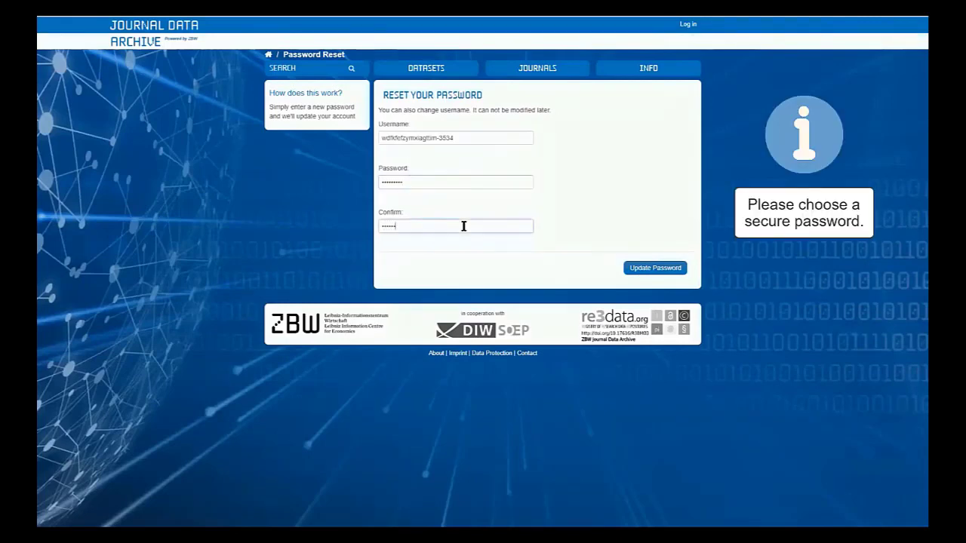
type("*")
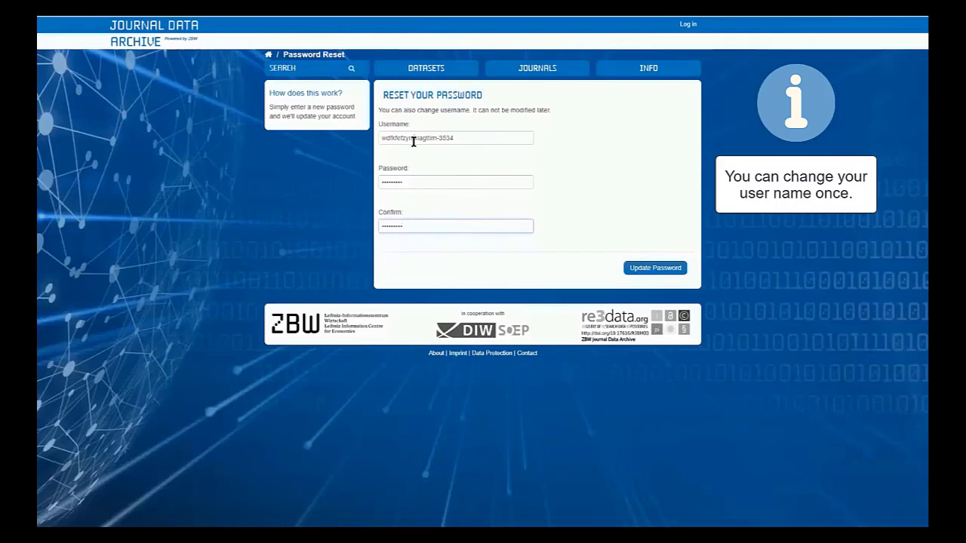
Replace the random letters of the username with the author's own name, keeping the number suffix, and submit the password update.
double_click(413, 141)
type("svlaeminck")
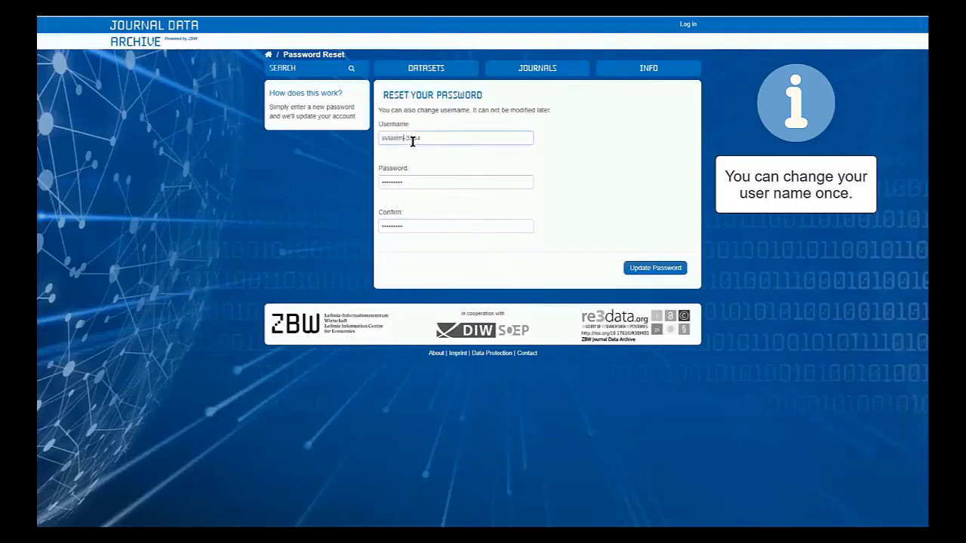
triple_click(413, 141)
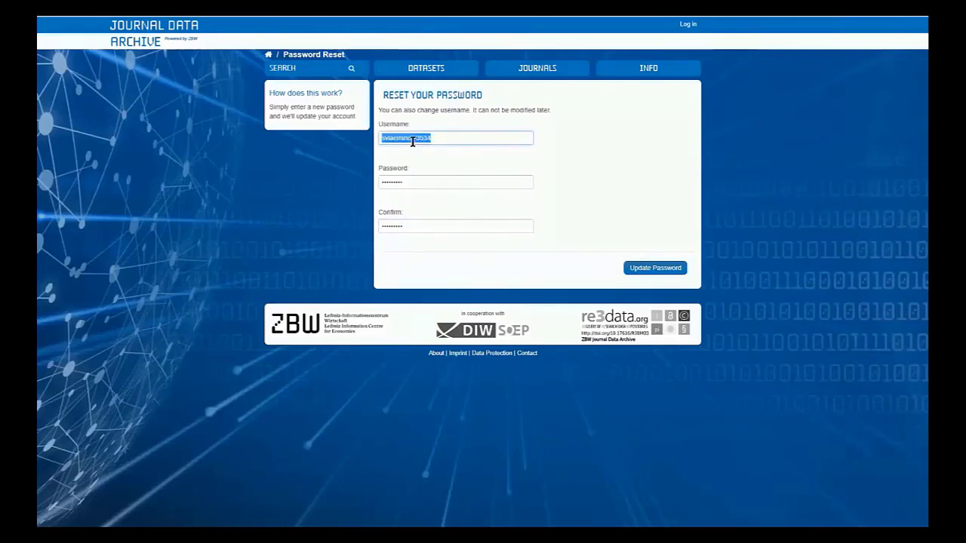
left_click(658, 273)
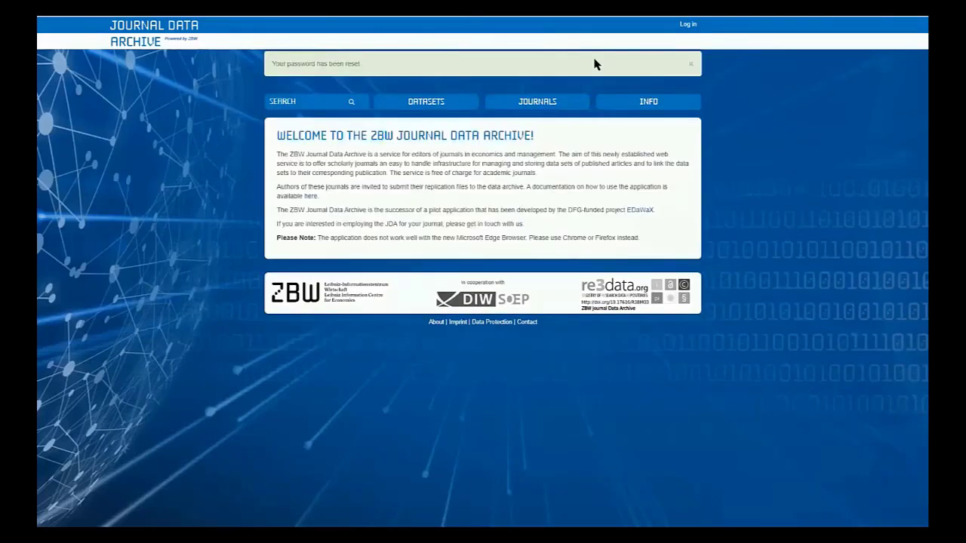
Log in to the archive with the new username and the account password.
left_click(689, 26)
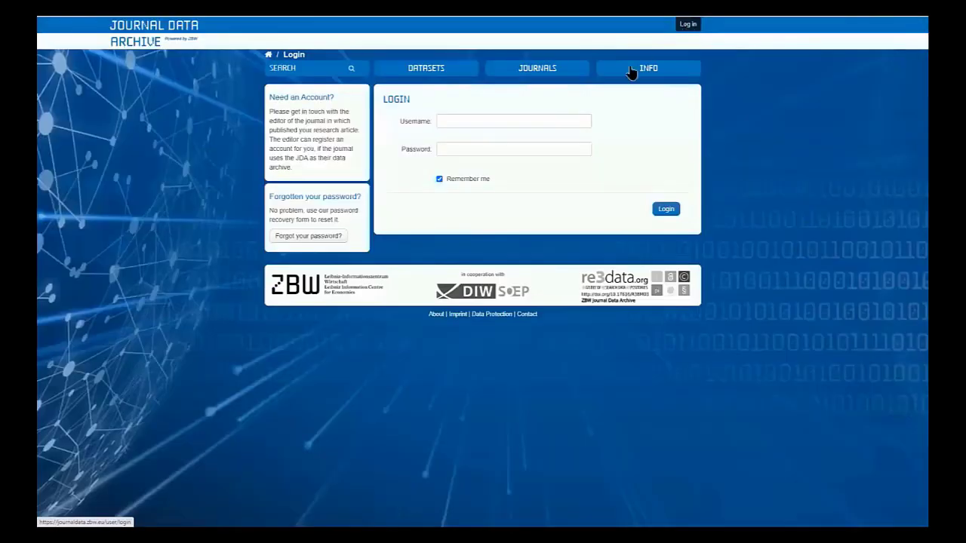
left_click(532, 151)
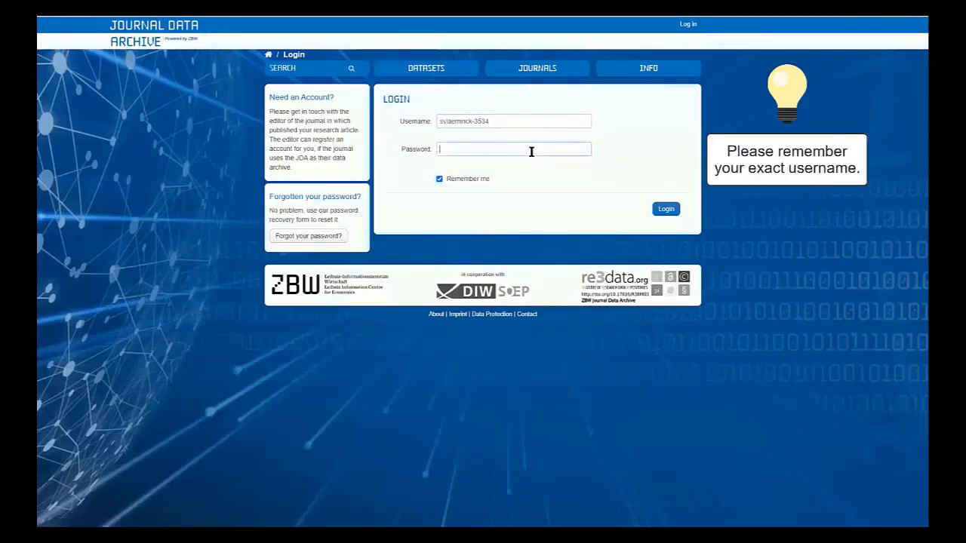
type("•••••••••")
left_click(667, 213)
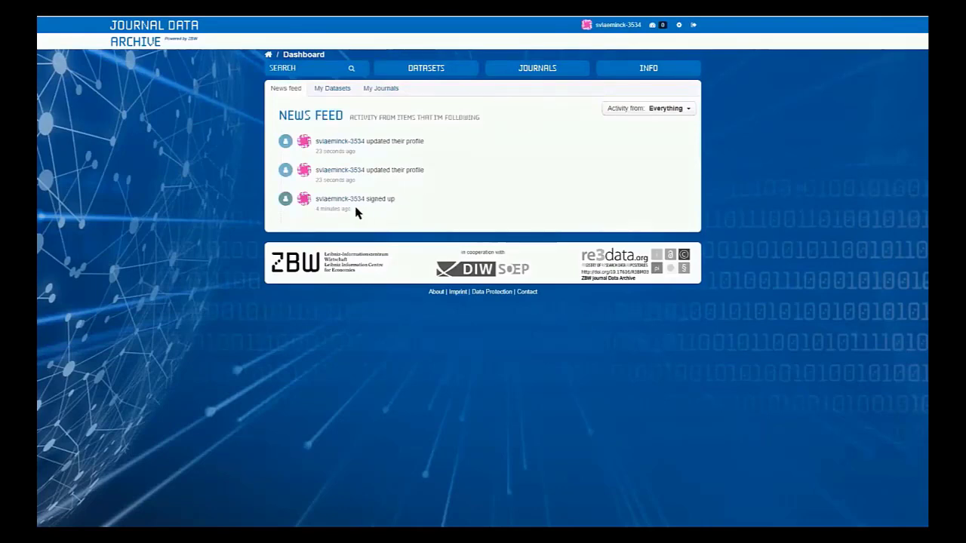
Open the ZBW Workshops journal from the author's own journals and start adding a dataset to it.
left_click(370, 89)
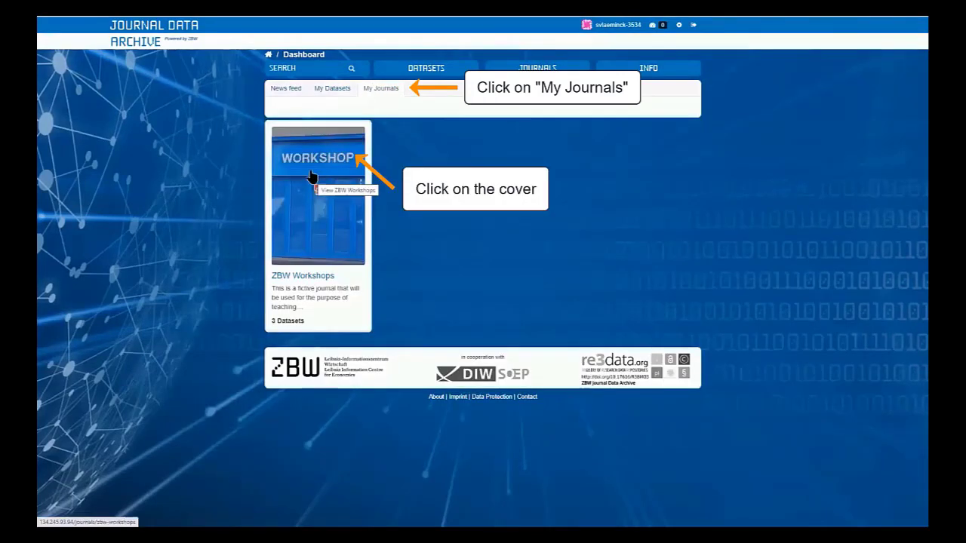
left_click(312, 177)
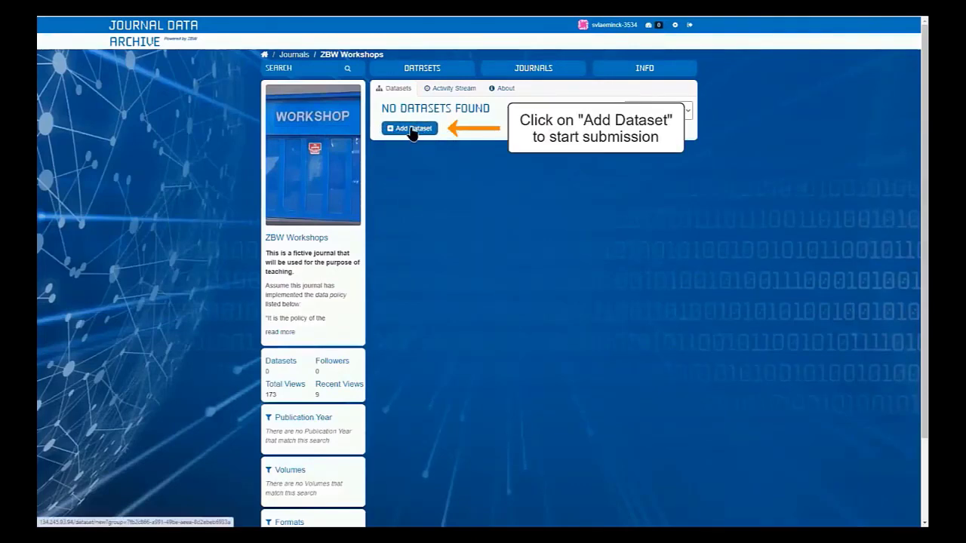
left_click(413, 132)
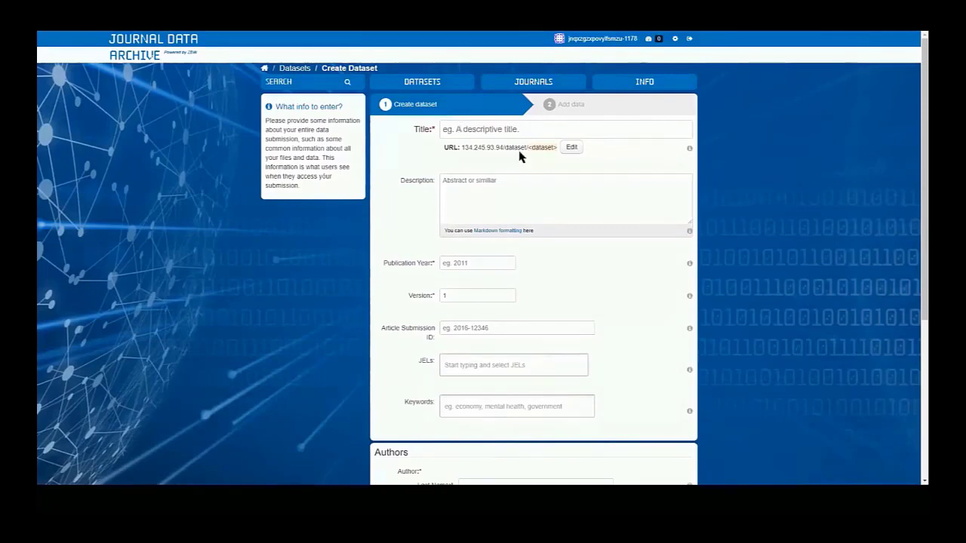
Title the dataset "EXAMPLE: Impact of Agrarian Reform on Poverty (Replication Data)" and paste the readme text as its description.
left_click(563, 218)
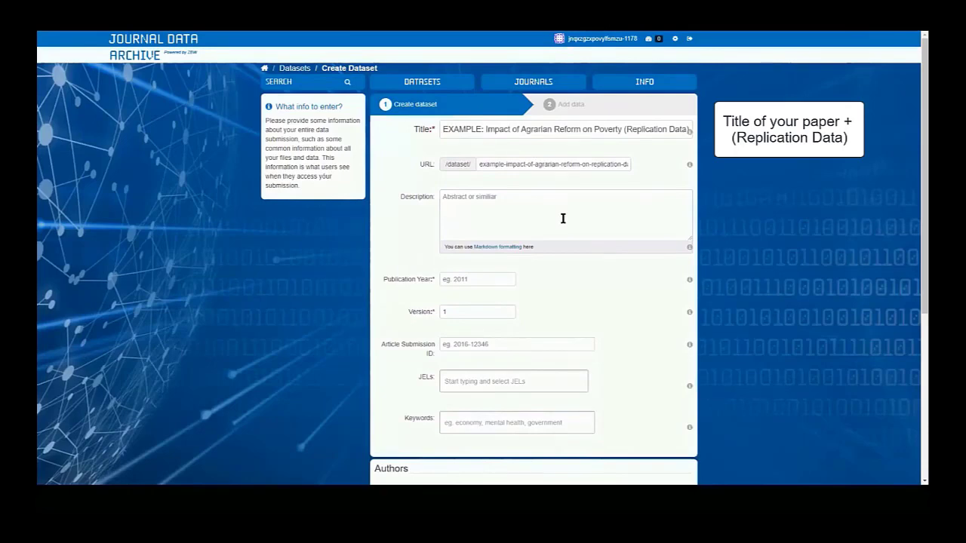
key("ctrl+v")
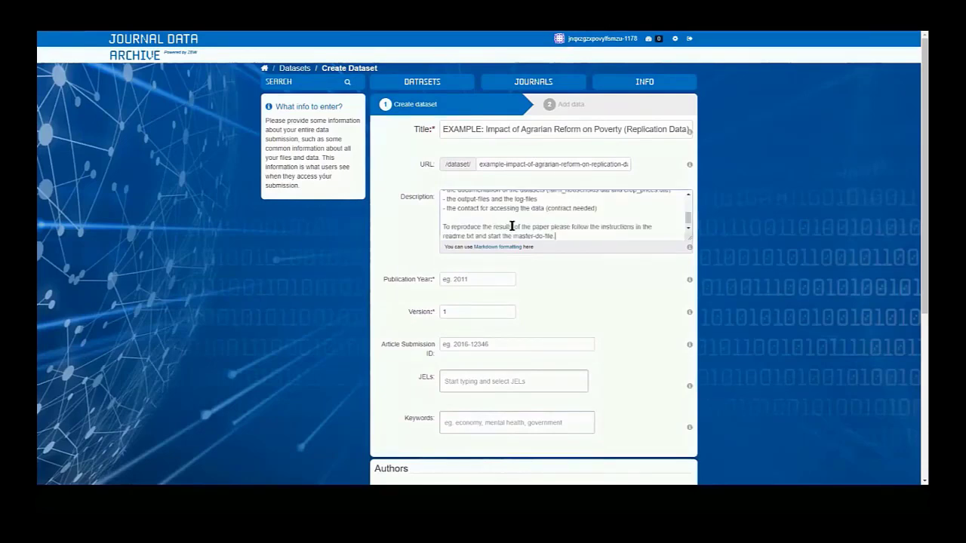
scroll(687, 218, "up", 2)
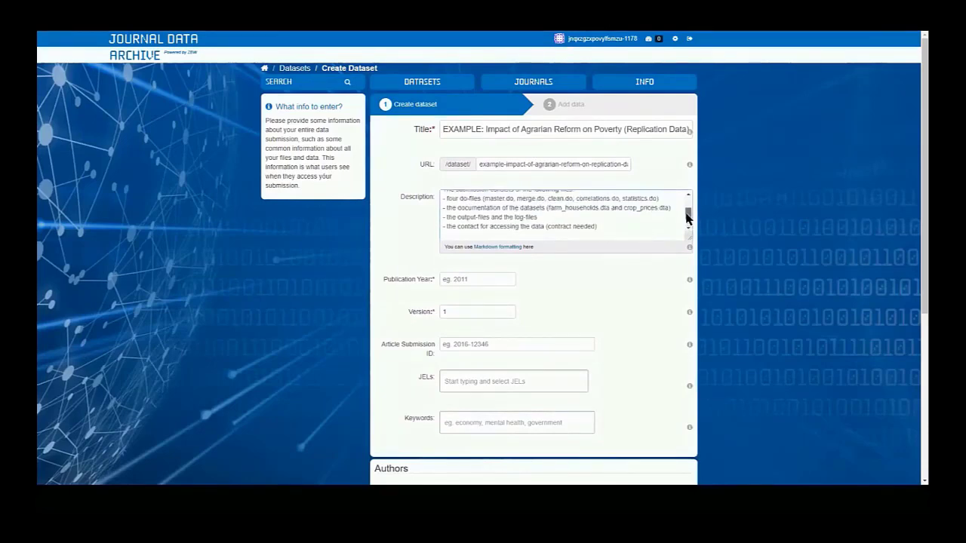
scroll(686, 218, "up", 1)
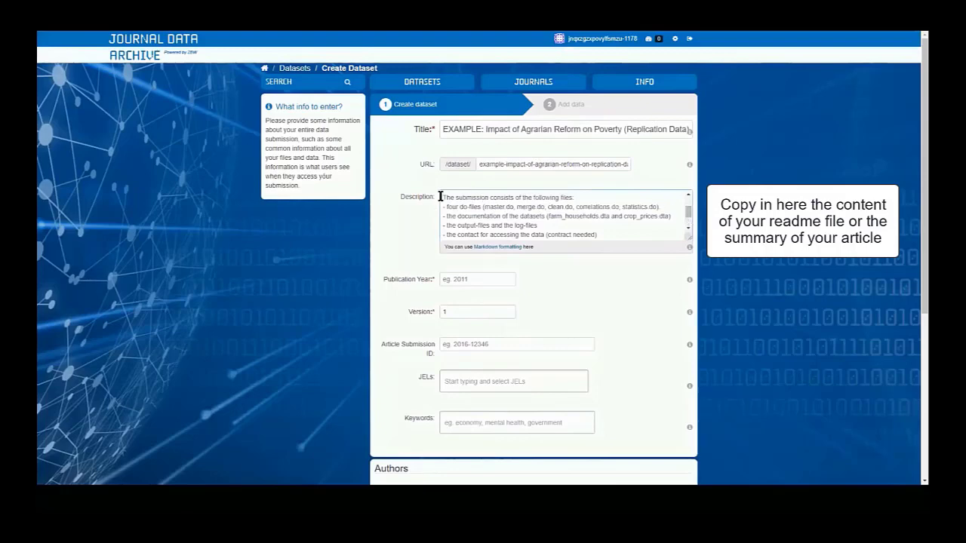
left_click_drag(441, 197, 591, 231)
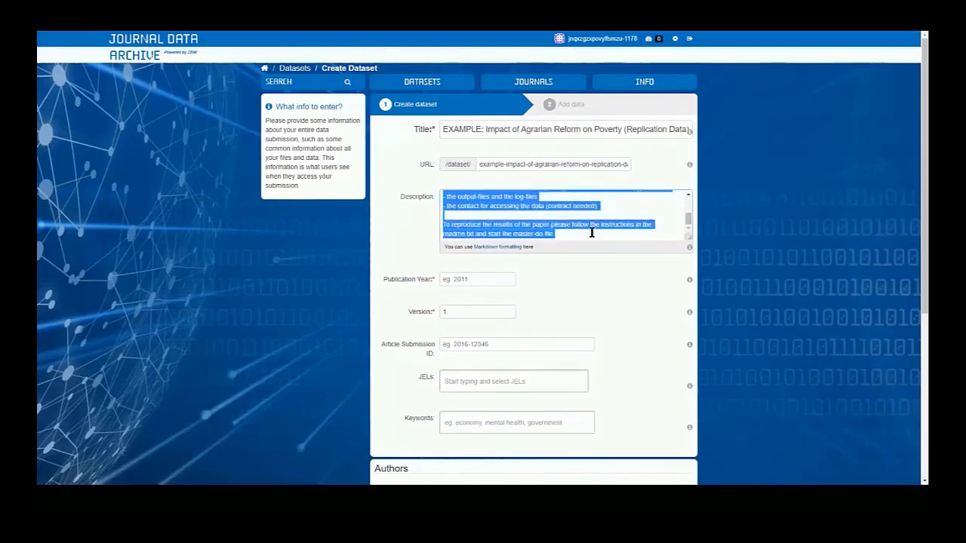
left_click(591, 233)
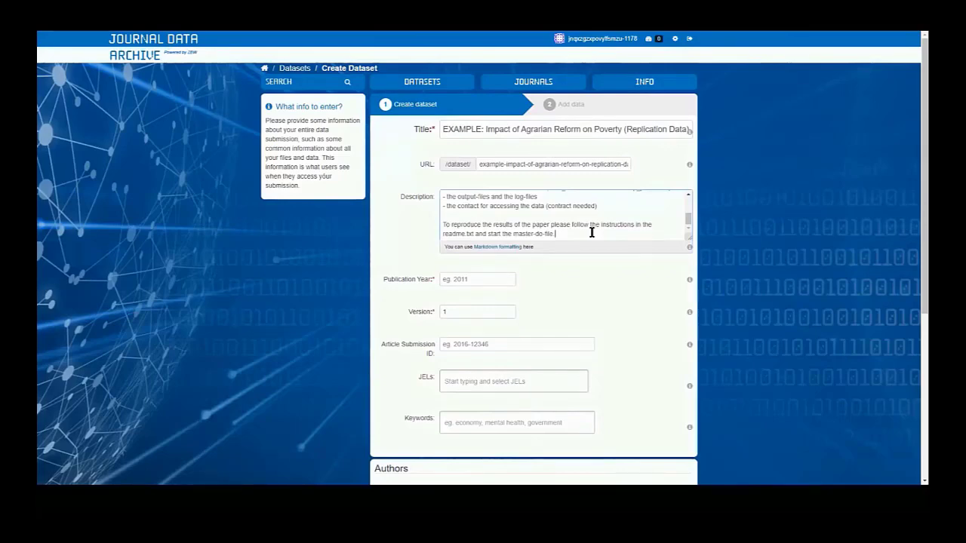
Set the dataset's publication year to 2022.
left_click(477, 278)
type("20220")
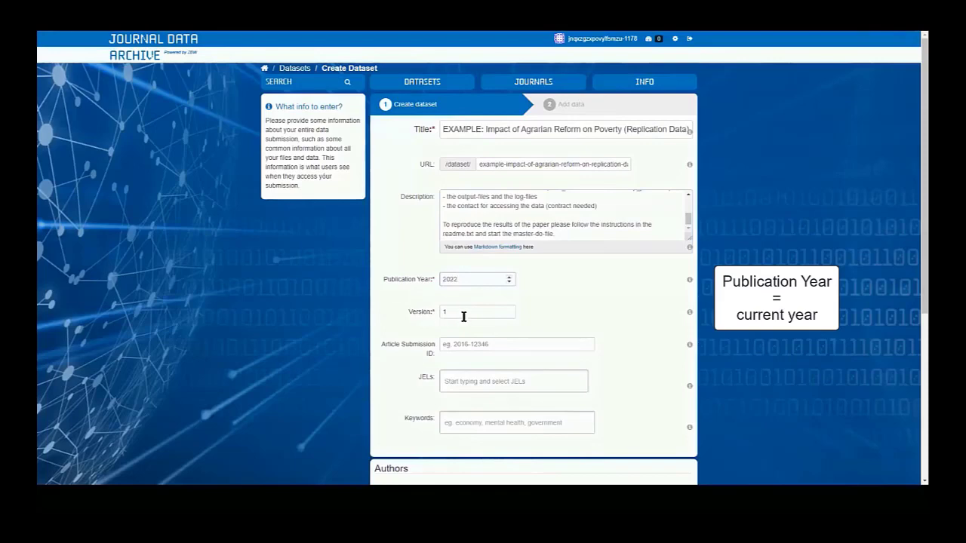
Add the JEL code A21 to the dataset.
scroll(635, 371, "down", 1)
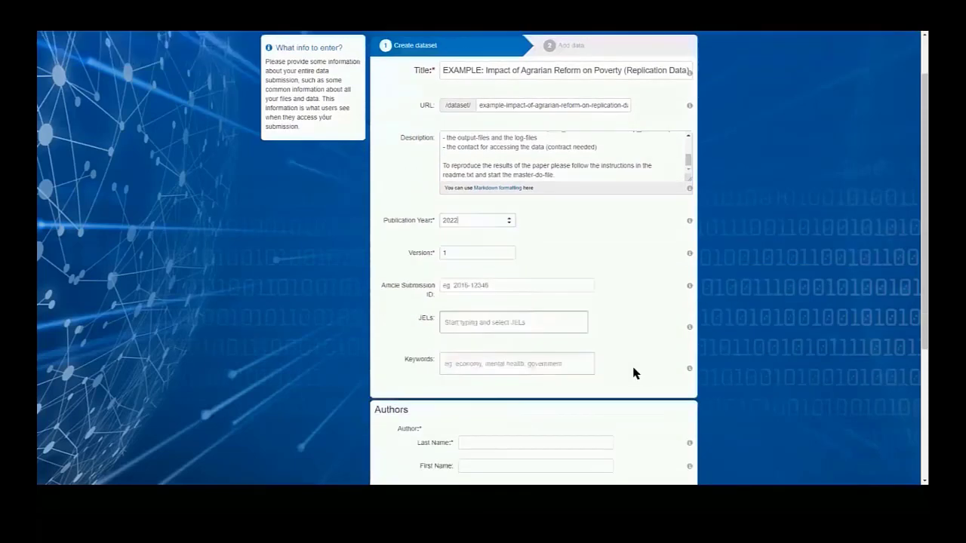
left_click(534, 290)
type("a")
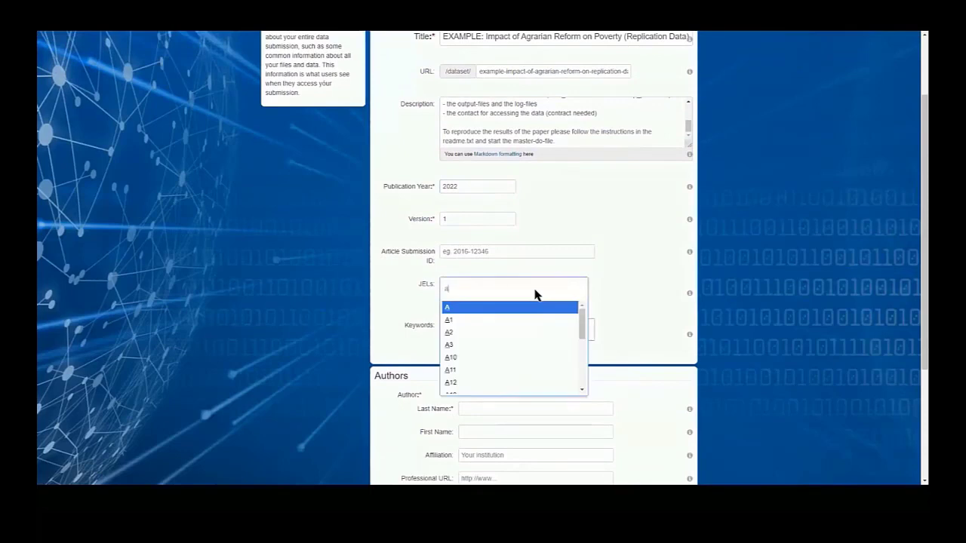
scroll(535, 332, "down", 3)
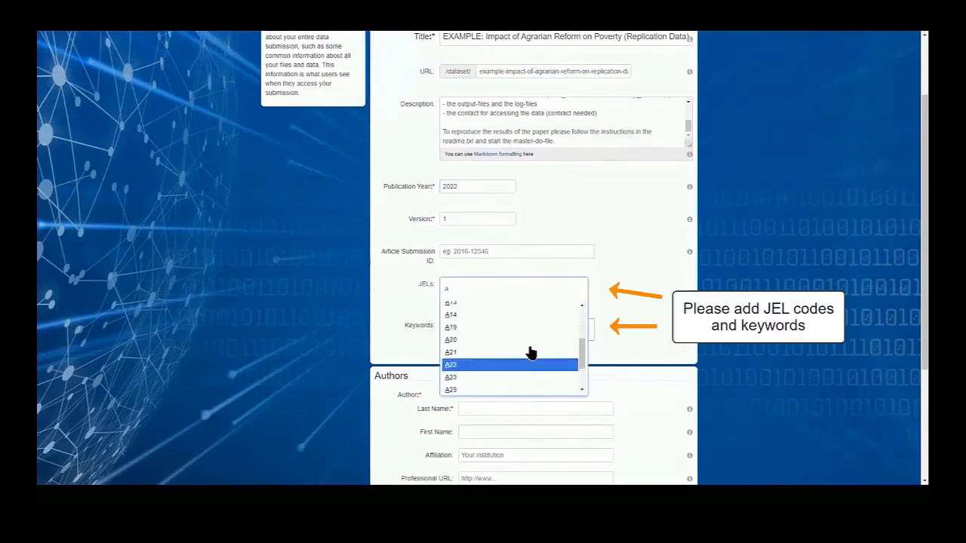
left_click(530, 357)
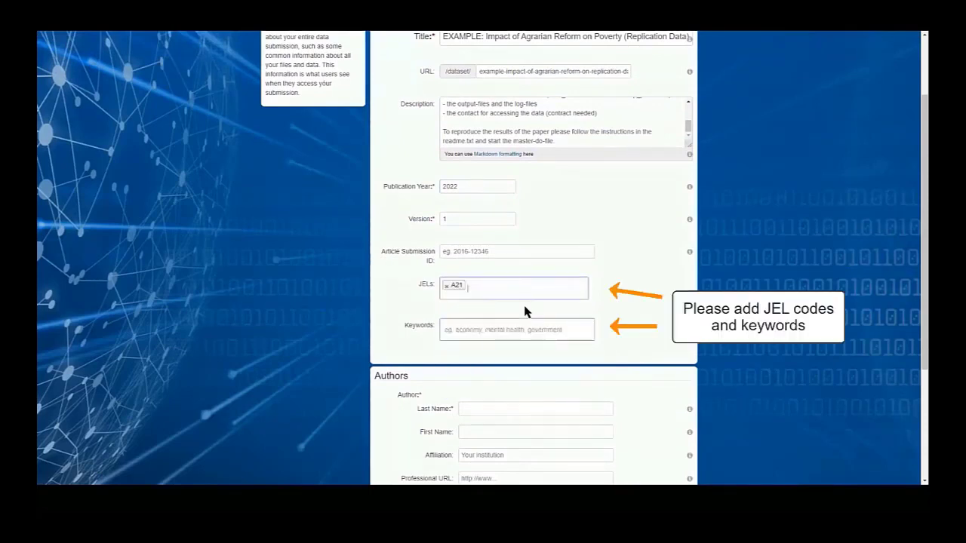
Add the suggested keywords "agarian reform", "poverty" and "Philippines" to the dataset.
left_click(497, 337)
type("ag")
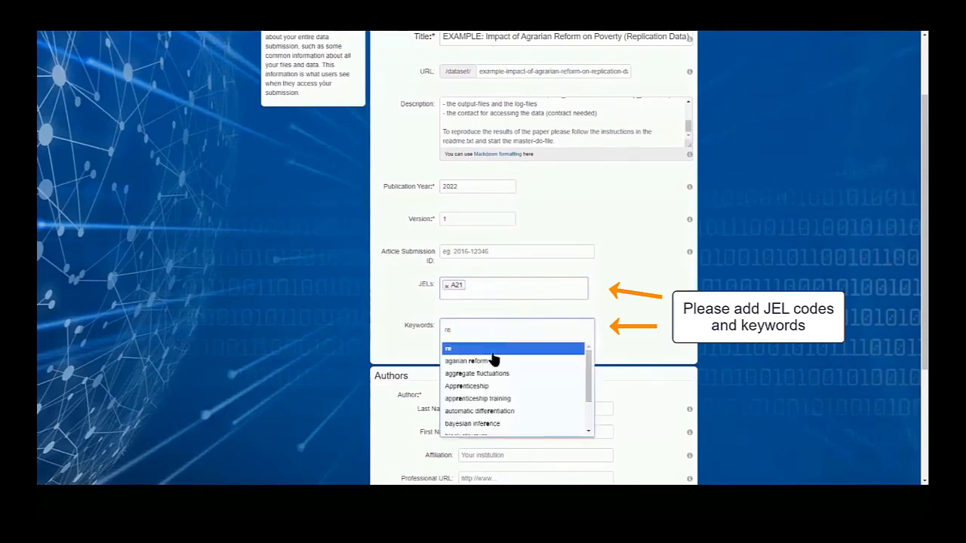
left_click(494, 358)
type("pov")
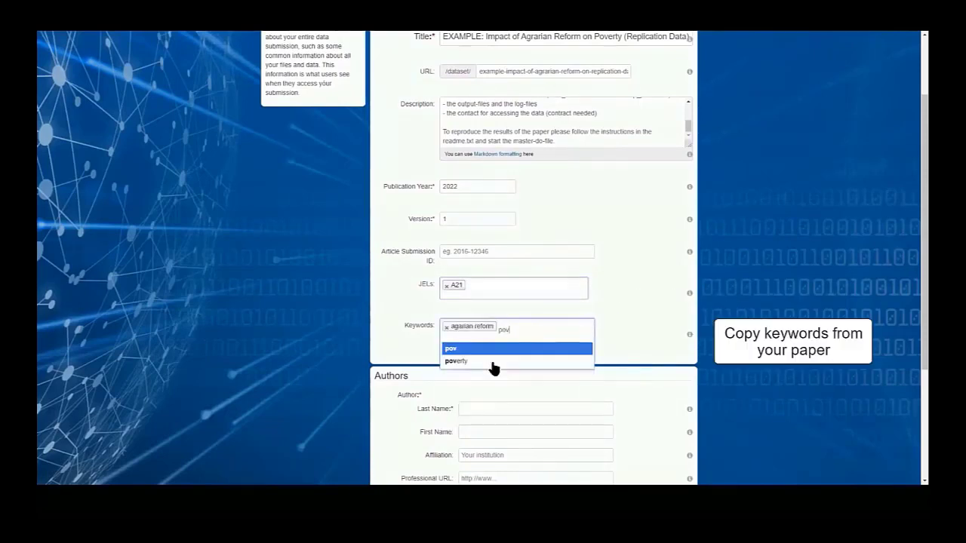
key("Return")
type("phi")
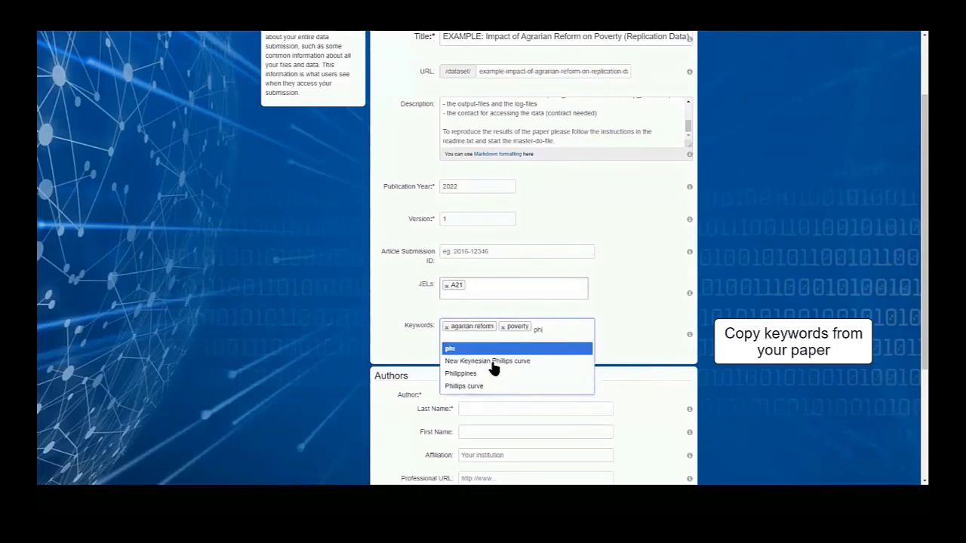
left_click(483, 373)
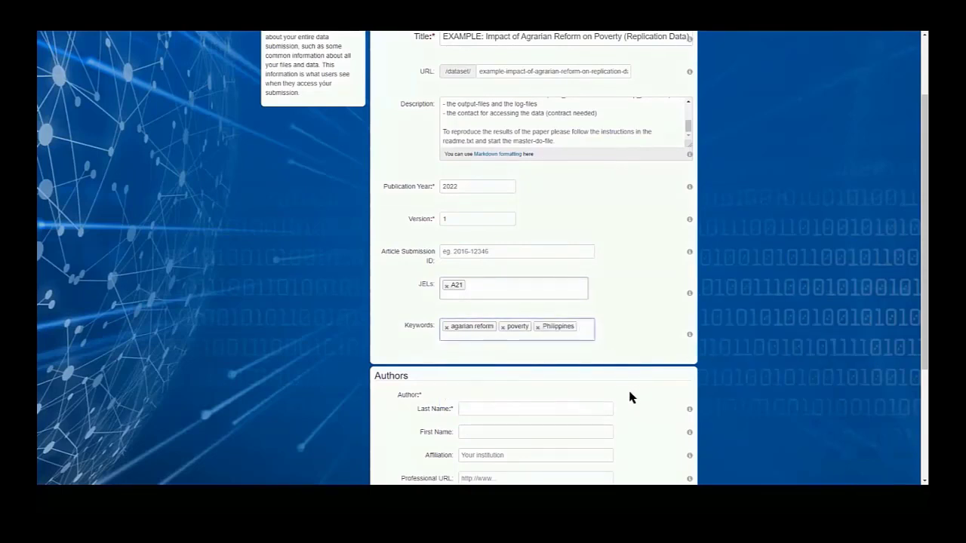
Look up the author by last name and pick the matching economist from the Philippine Institute for Development Studies.
left_click(486, 412)
type("Reyes")
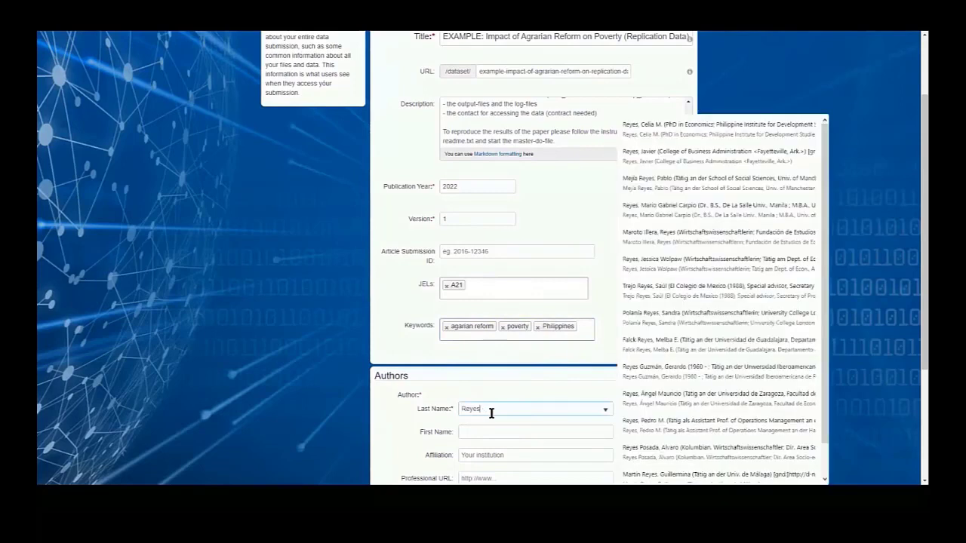
left_click(662, 133)
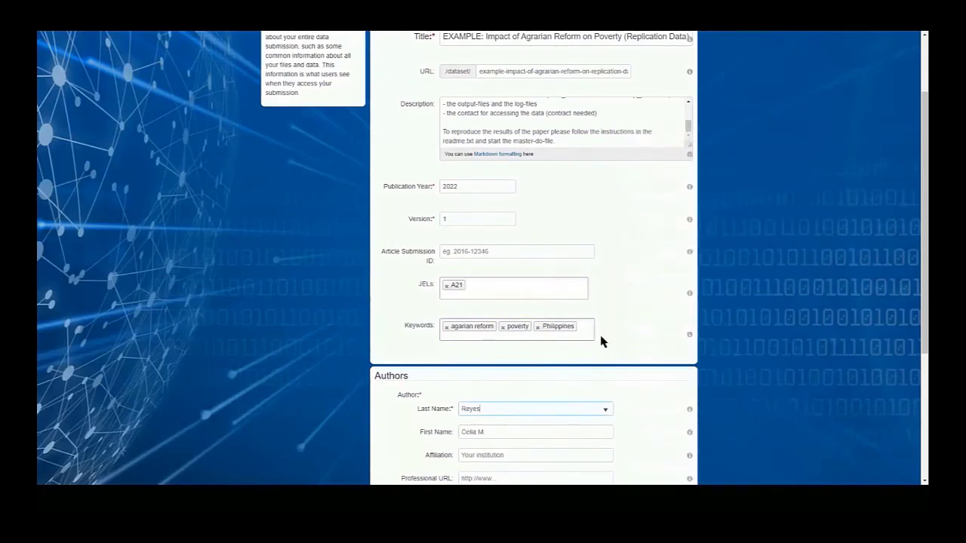
Look up "Philippine Institute" as the author's affiliation and choose Philippine Institute for Development Studies <Makati>.
scroll(554, 427, "down", 3)
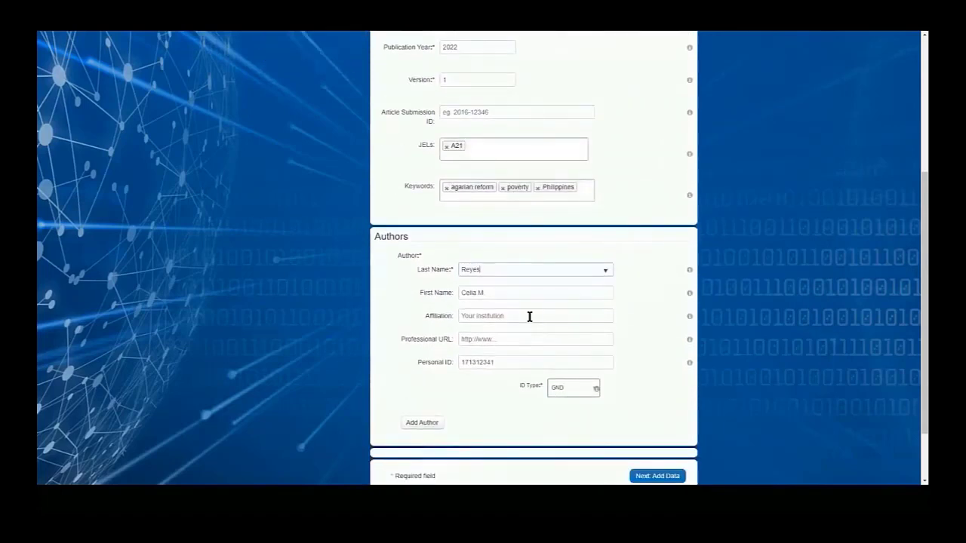
left_click(529, 316)
type("Philippine Institute")
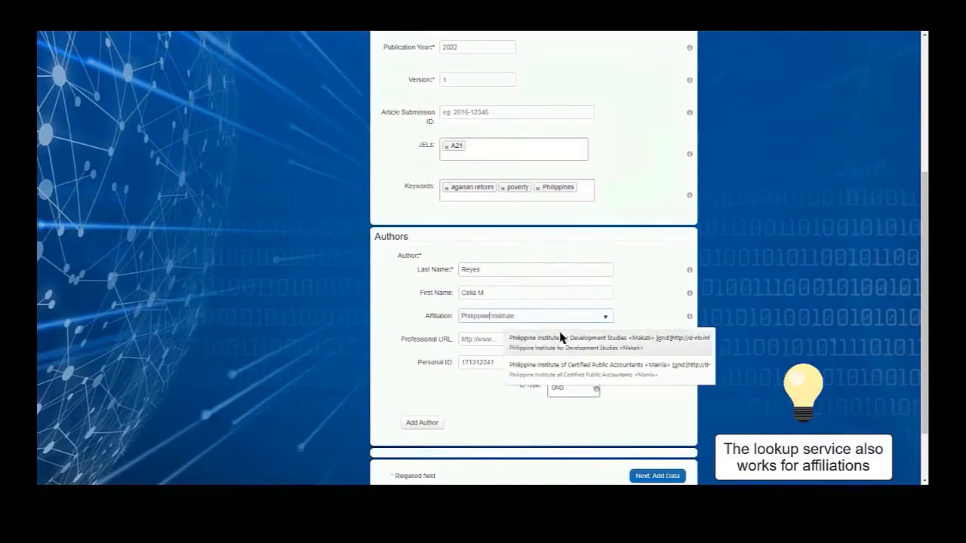
left_click(611, 346)
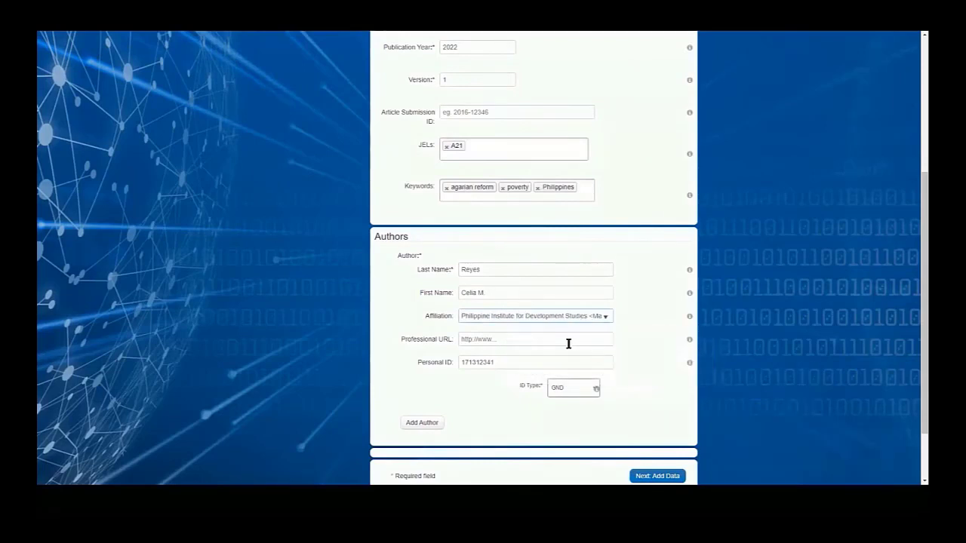
left_click(434, 348)
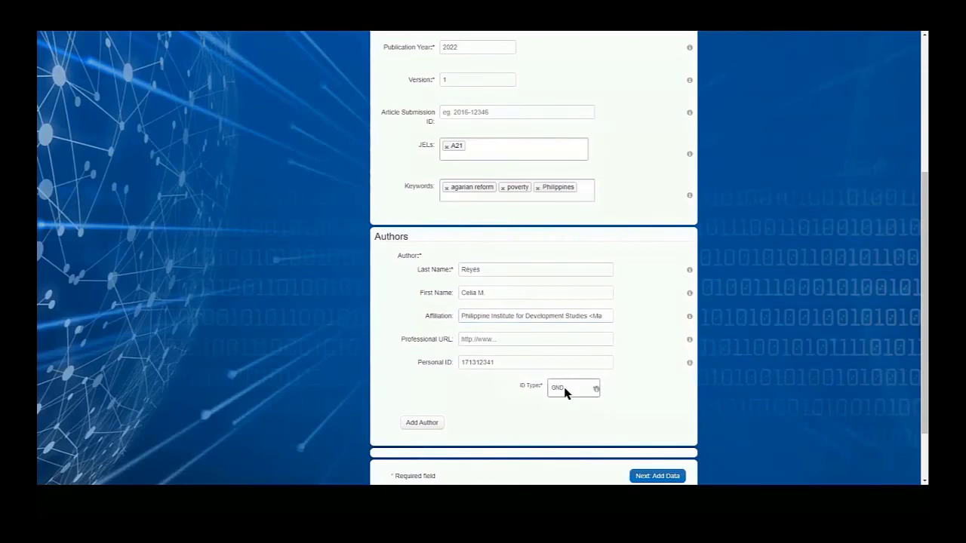
Add a second author with the last name "Example" and the first name "our".
scroll(445, 400, "down", 1)
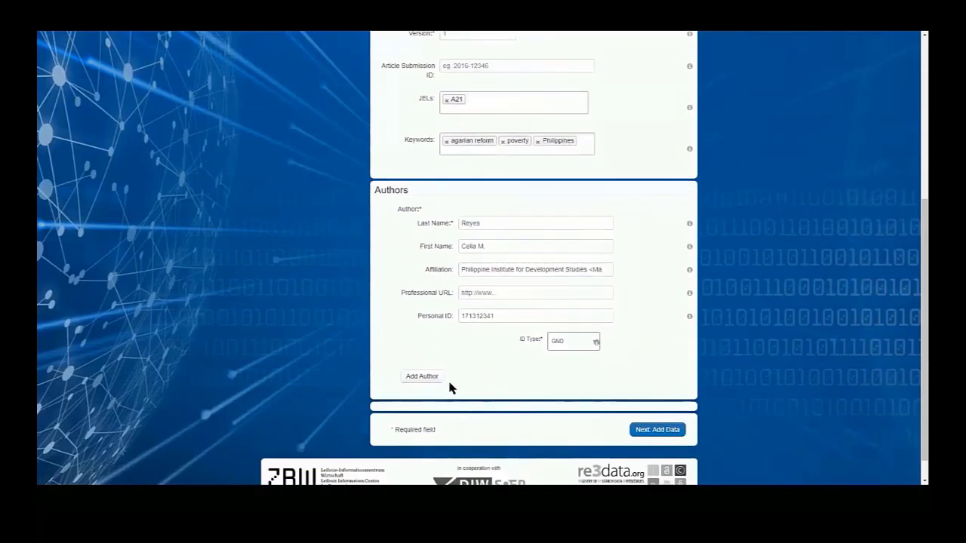
left_click(421, 375)
scroll(572, 388, "down", 1)
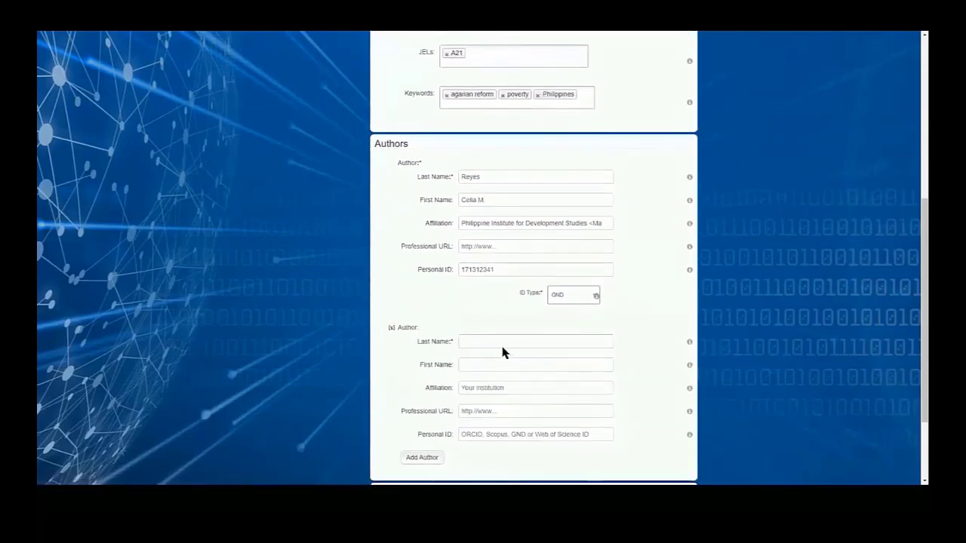
left_click(496, 342)
type("E")
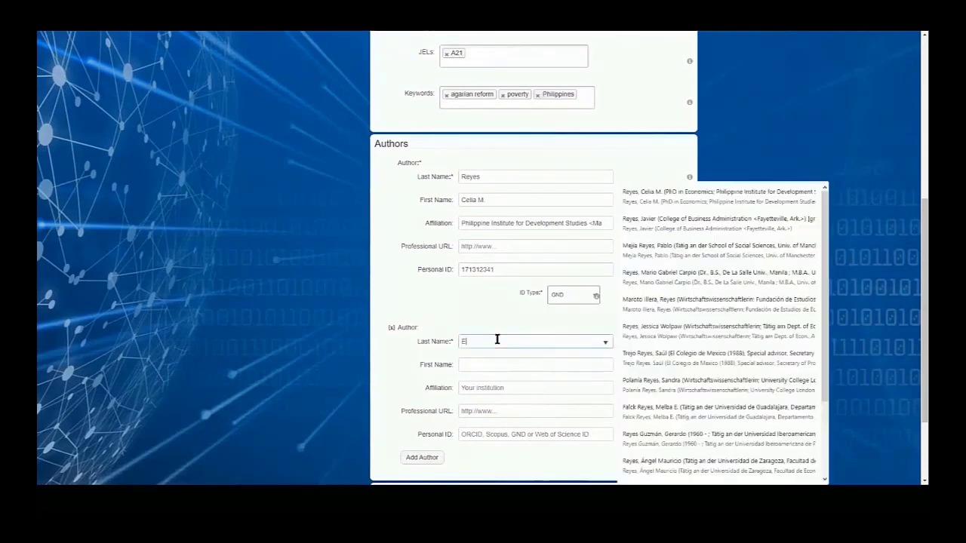
type("xam")
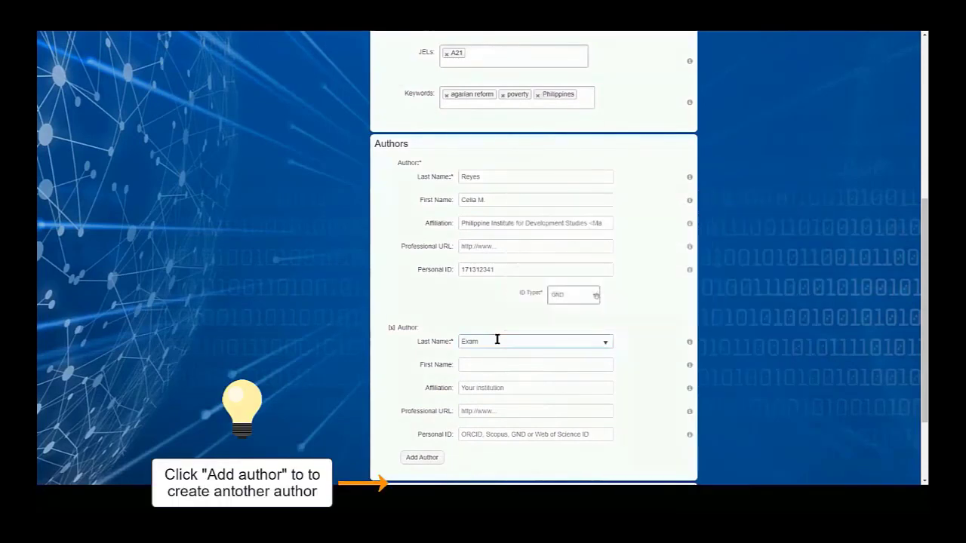
type("ple")
left_click(501, 366)
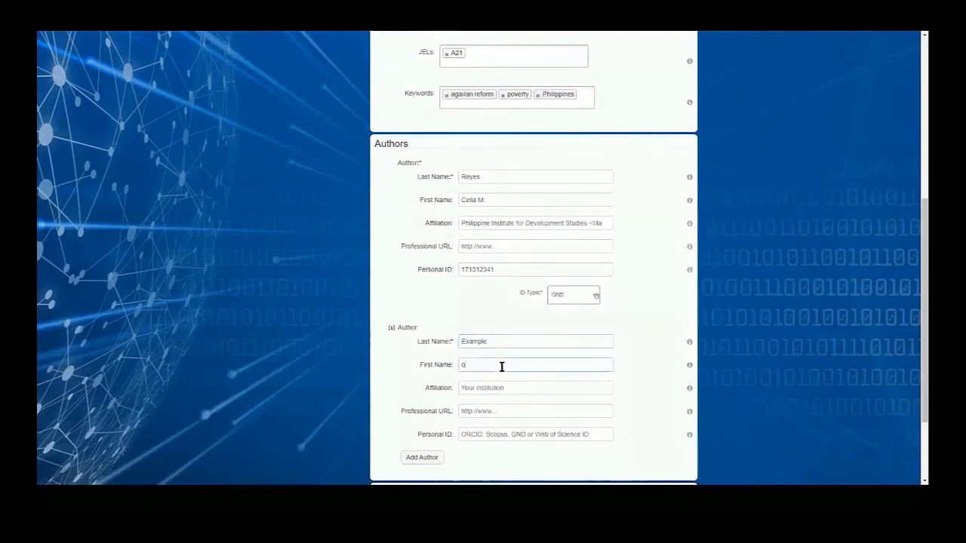
type("our")
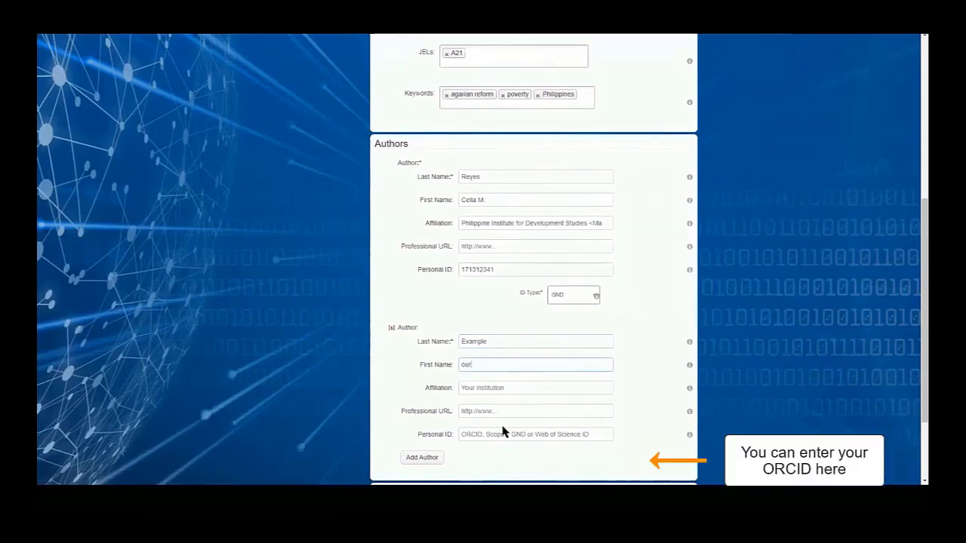
Enter the second author's personal ID with ID type ORCID and continue to adding data.
key("ctrl+v")
scroll(616, 406, "down", 1)
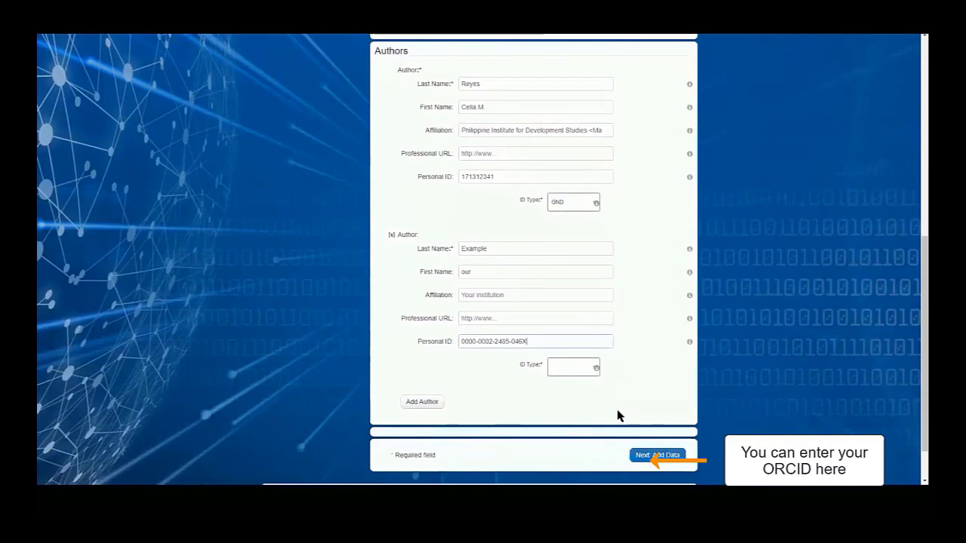
left_click(564, 369)
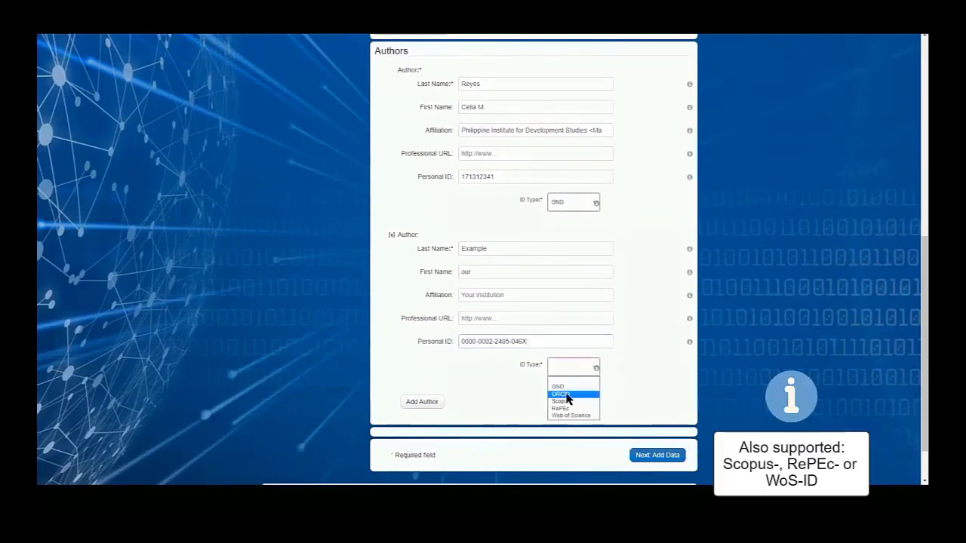
left_click(566, 394)
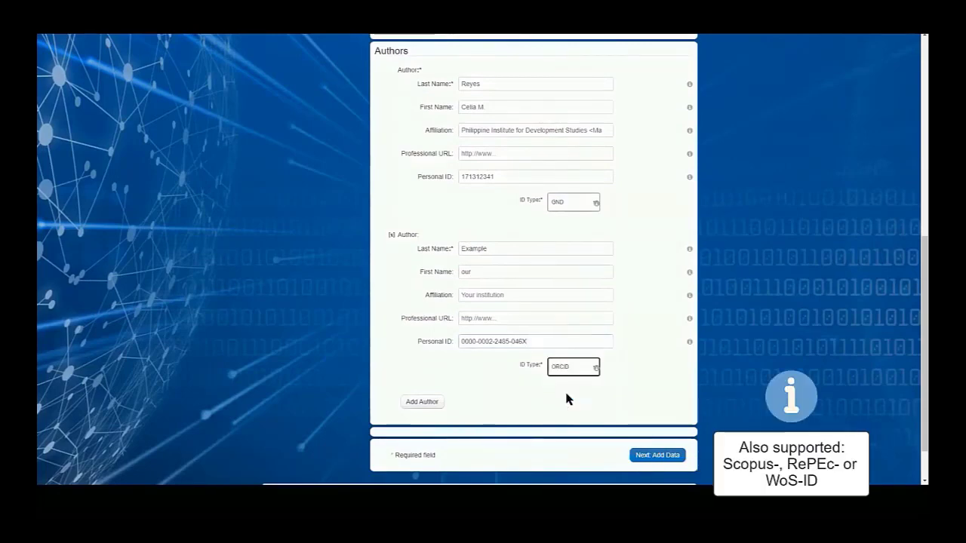
left_click(566, 369)
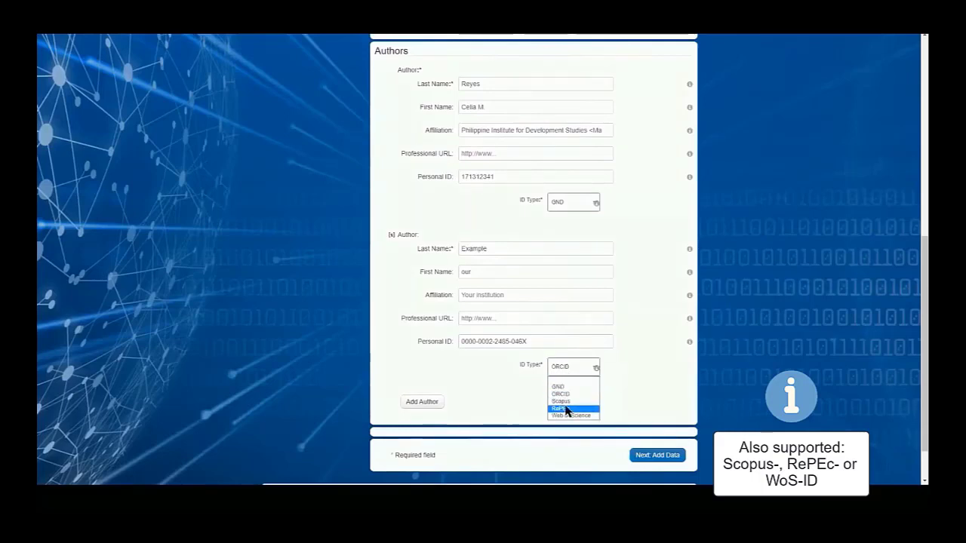
left_click(640, 399)
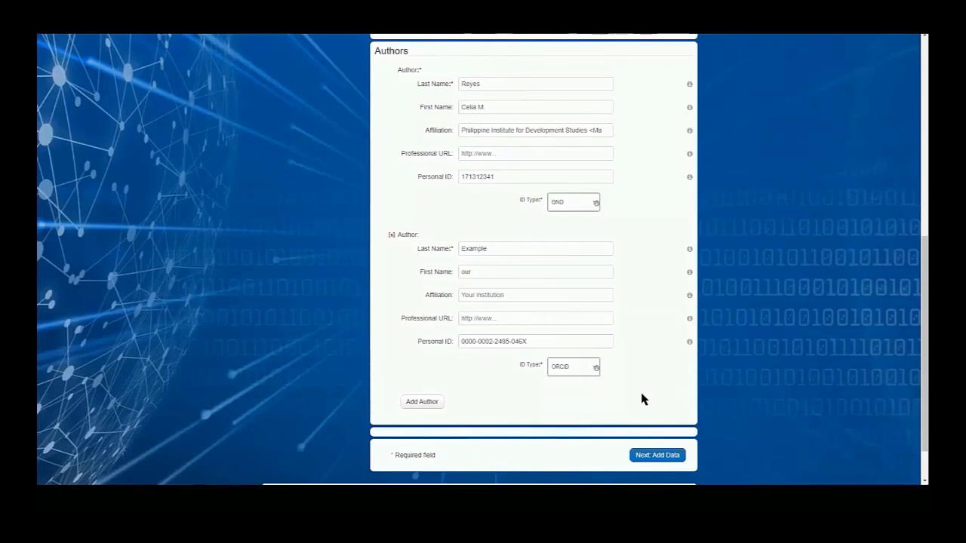
left_click(648, 458)
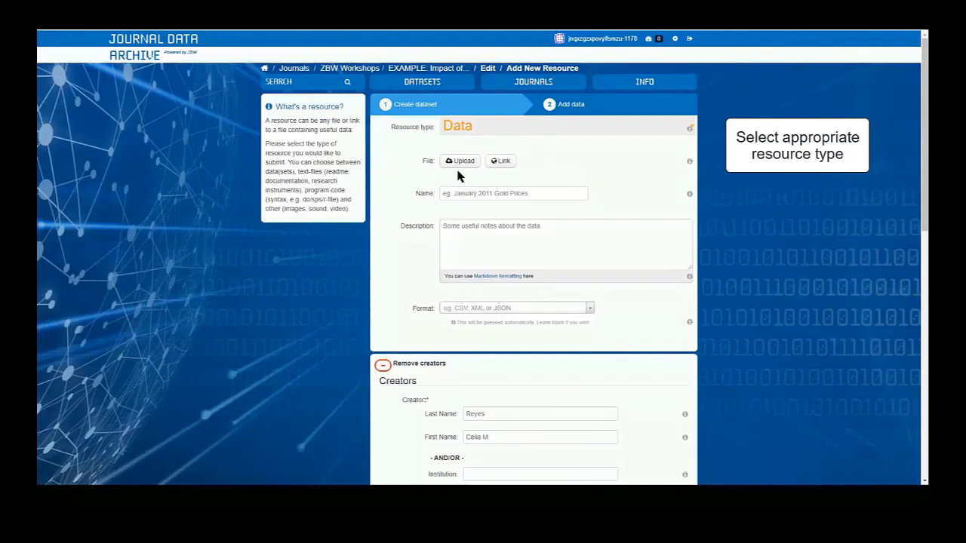
Examine the form fields offered for the resource type Data.
left_click(466, 134)
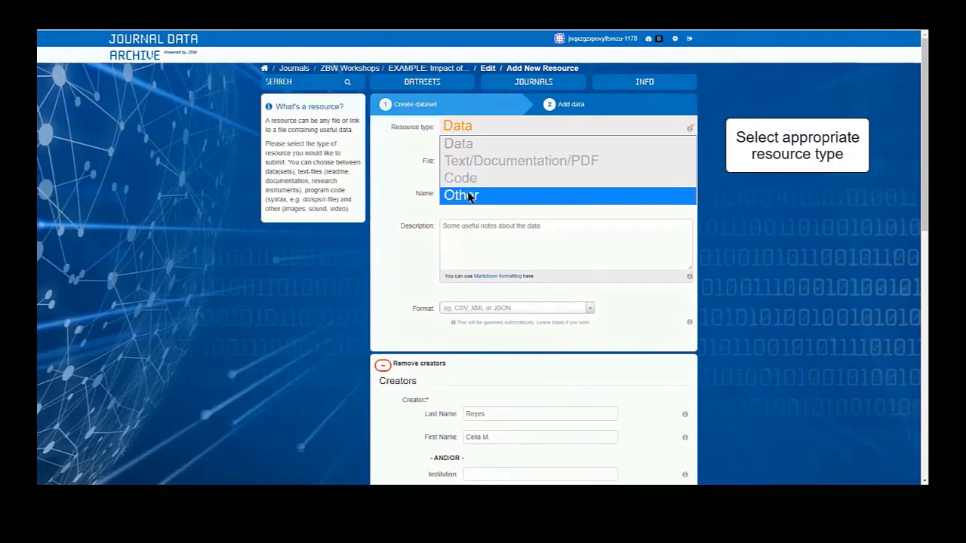
left_click(462, 150)
scroll(604, 351, "down", 7)
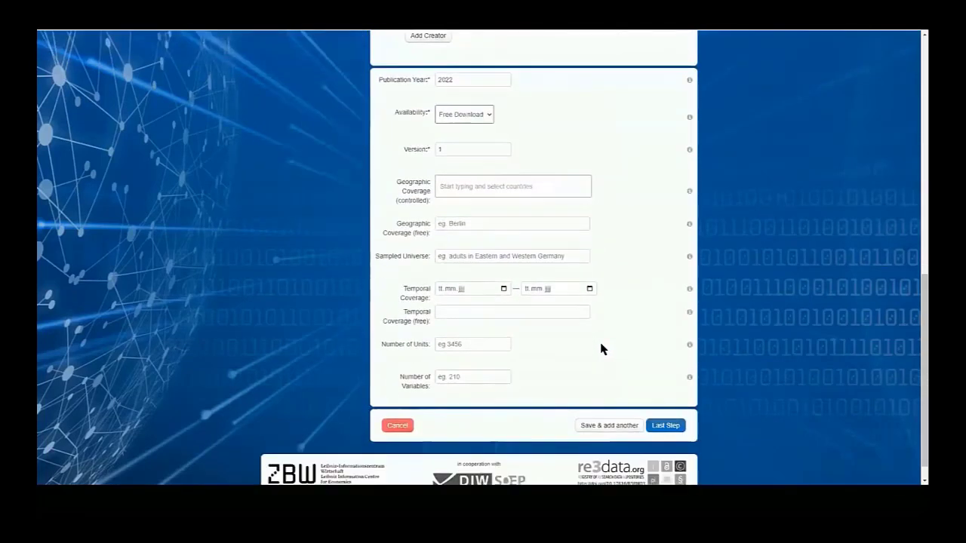
scroll(599, 346, "up", 8)
Set the resource type to Code and review the creator, publication year and version fields.
left_click(507, 133)
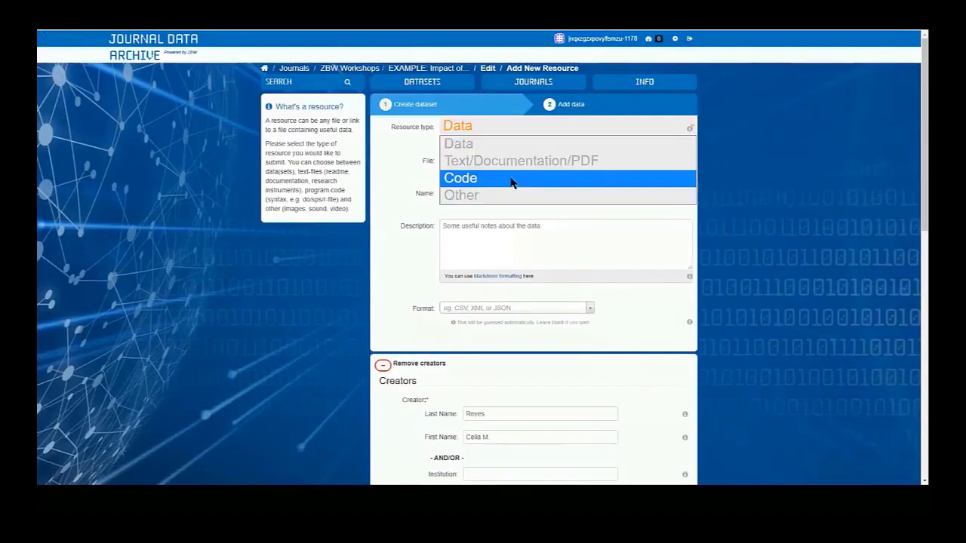
left_click(512, 178)
scroll(563, 227, "down", 3)
scroll(563, 231, "down", 2)
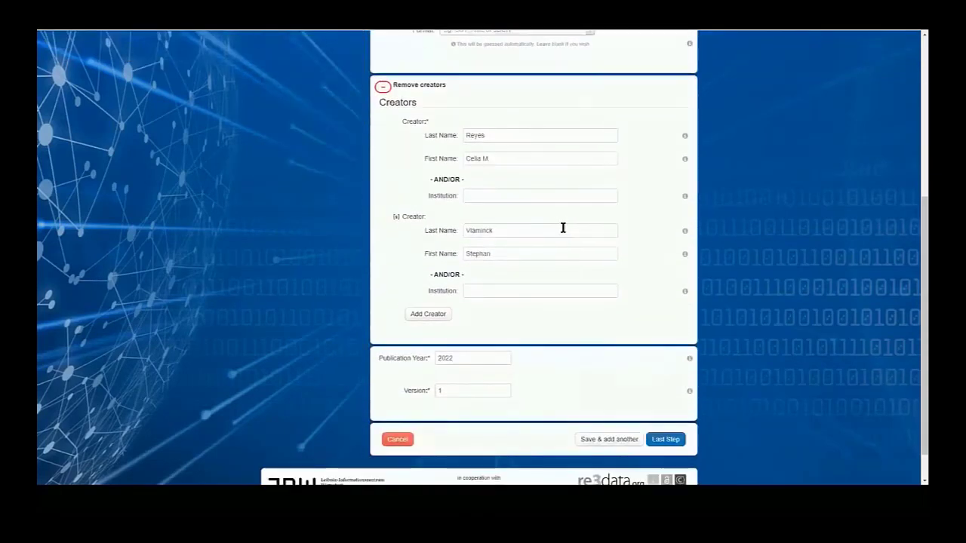
scroll(564, 230, "up", 1)
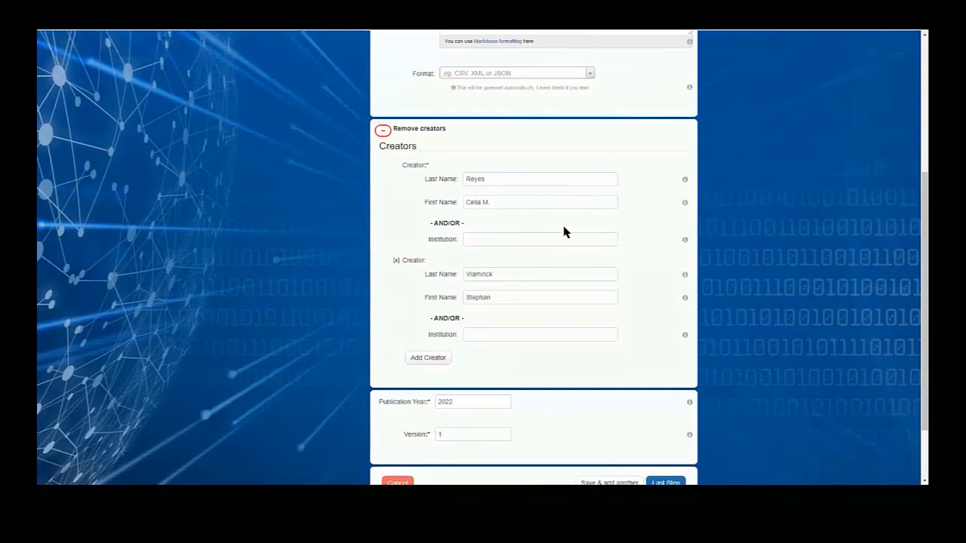
scroll(565, 230, "up", 5)
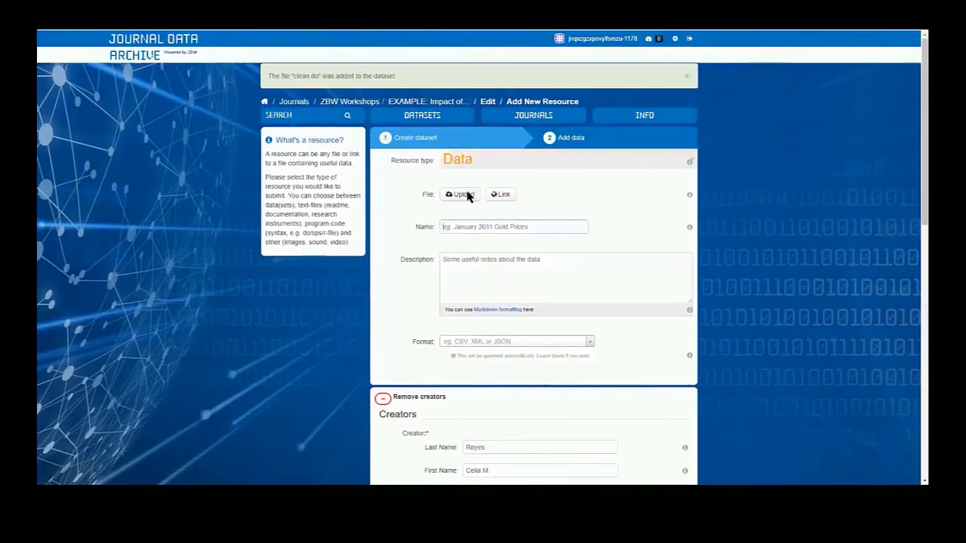
Upload crop_prices.dta as a Data resource with the description "crop prices data".
left_click(468, 196)
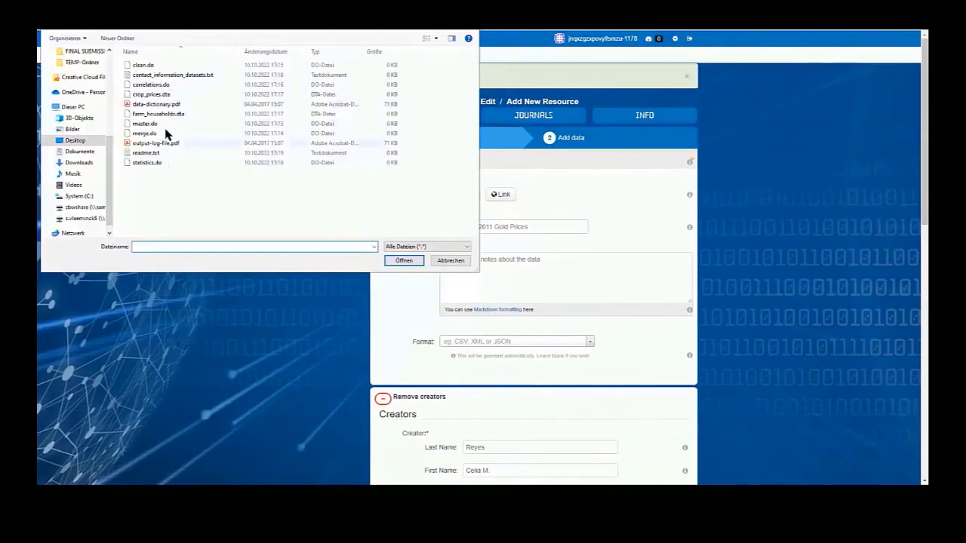
double_click(178, 95)
left_click(515, 267)
type("crop prices data")
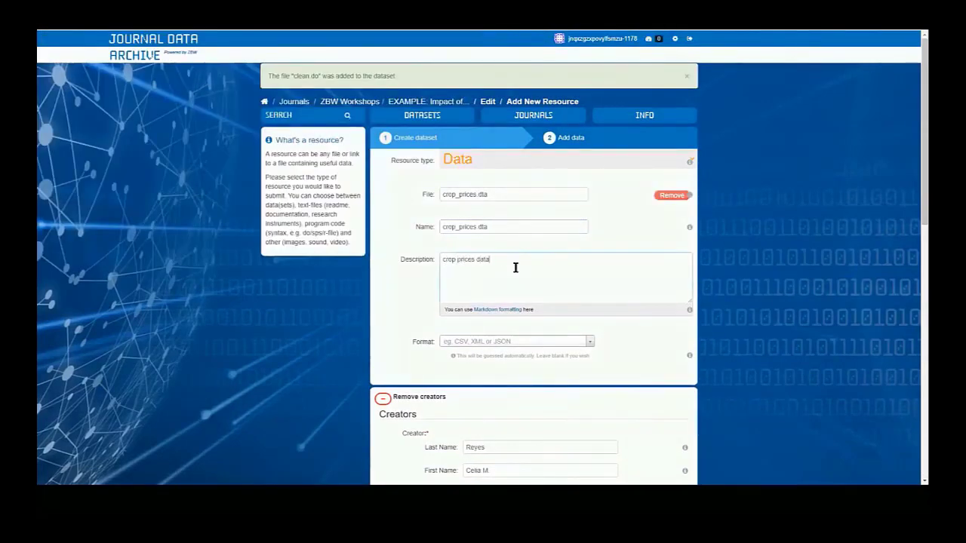
Set the controlled geographic coverage to PHILIPPINES and the sampled universe to "households".
scroll(619, 335, "down", 8)
left_click(482, 171)
type("phi")
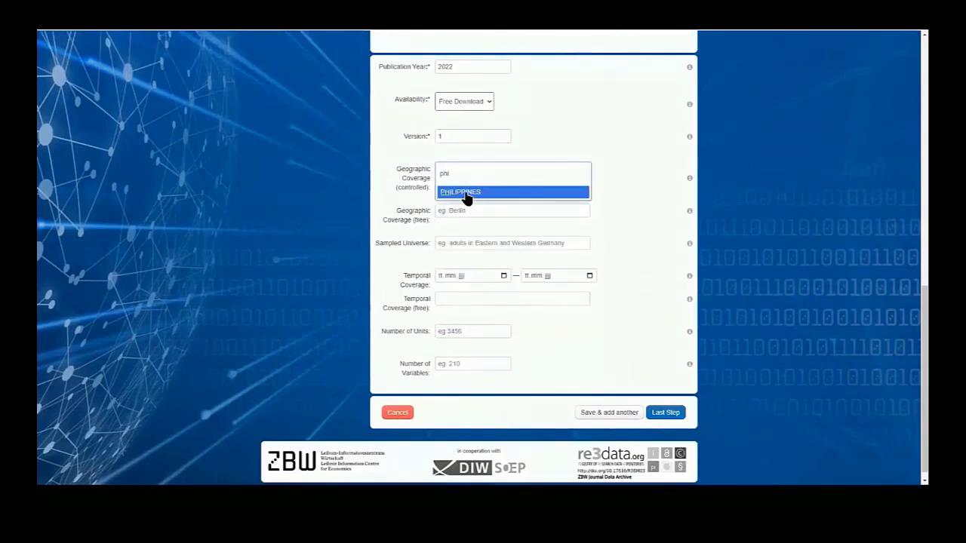
left_click(465, 193)
left_click(488, 249)
left_click(475, 268)
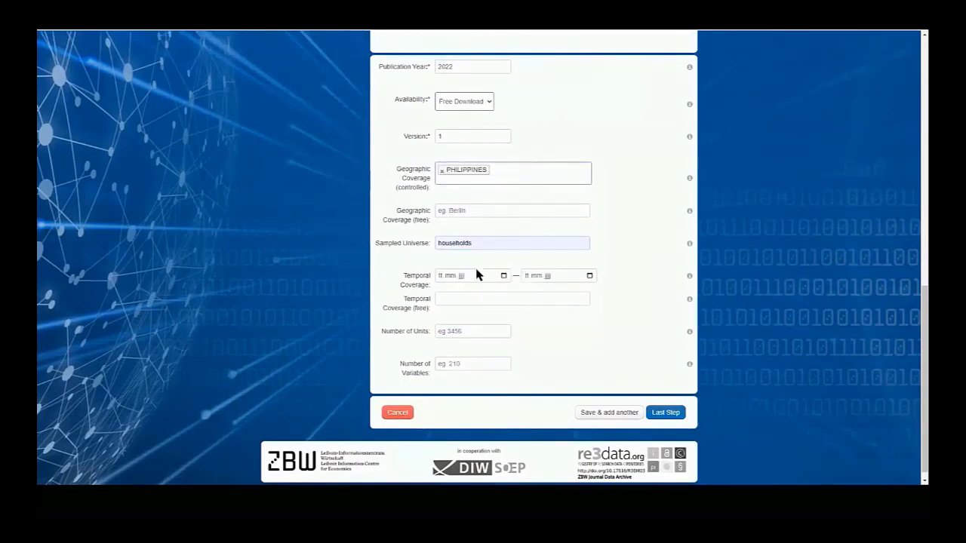
Set the temporal coverage from 01.01.2018 to 31.12.2020.
left_click(444, 276)
type("01012018")
key("Tab")
type("31122020")
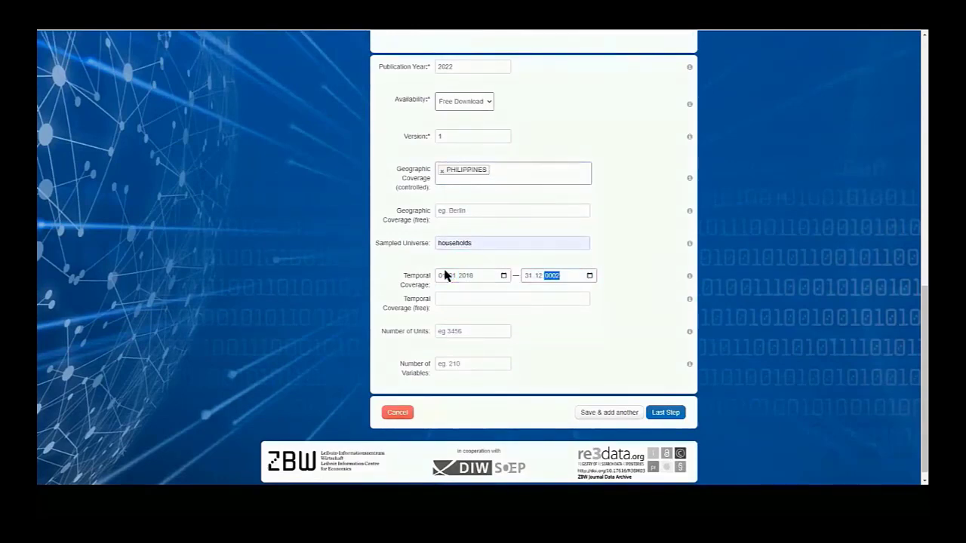
Set the number of units to 453 and the type of units to Family: Household family.
scroll(593, 326, "down", 1)
left_click(480, 320)
type("453")
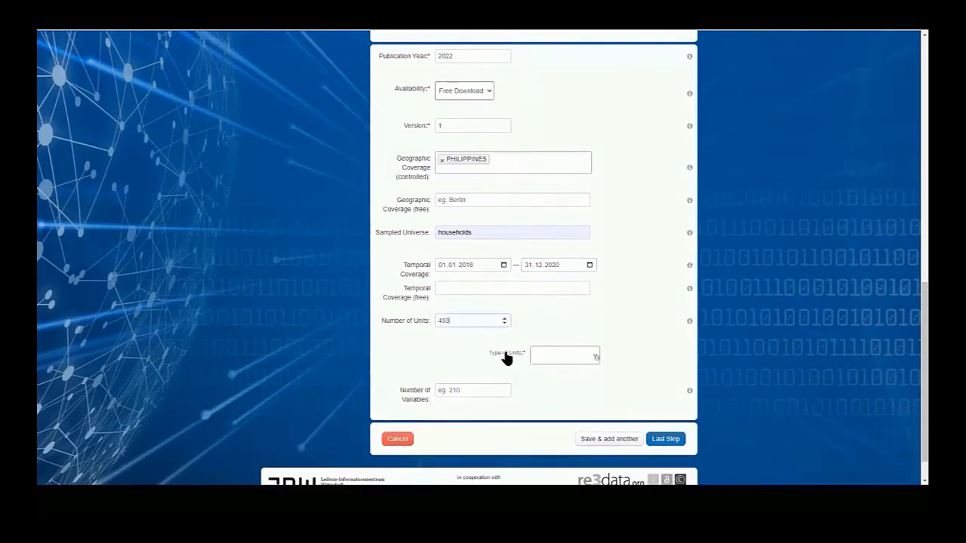
left_click(558, 356)
left_click(561, 395)
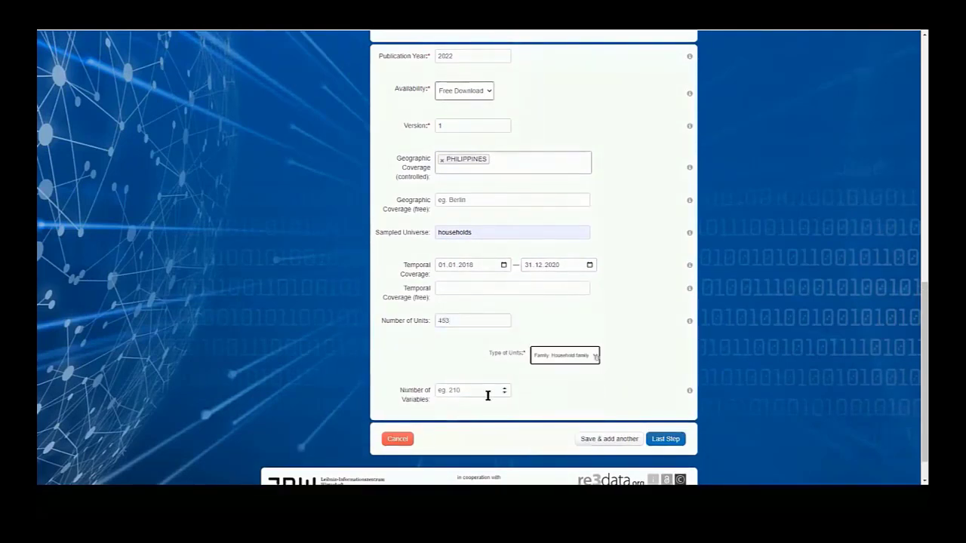
Set the number of variables to 44 and save the resource to add another one.
left_click(487, 392)
type("44")
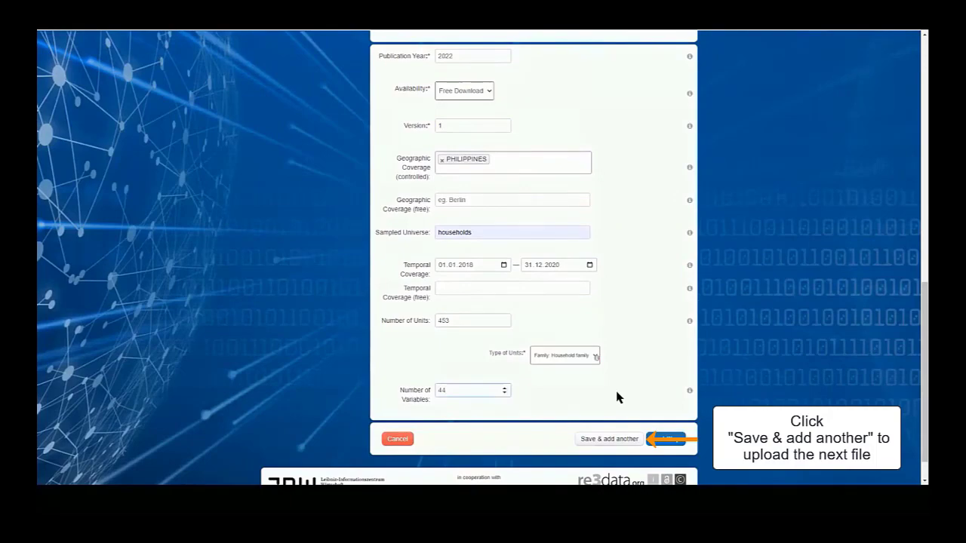
left_click(619, 441)
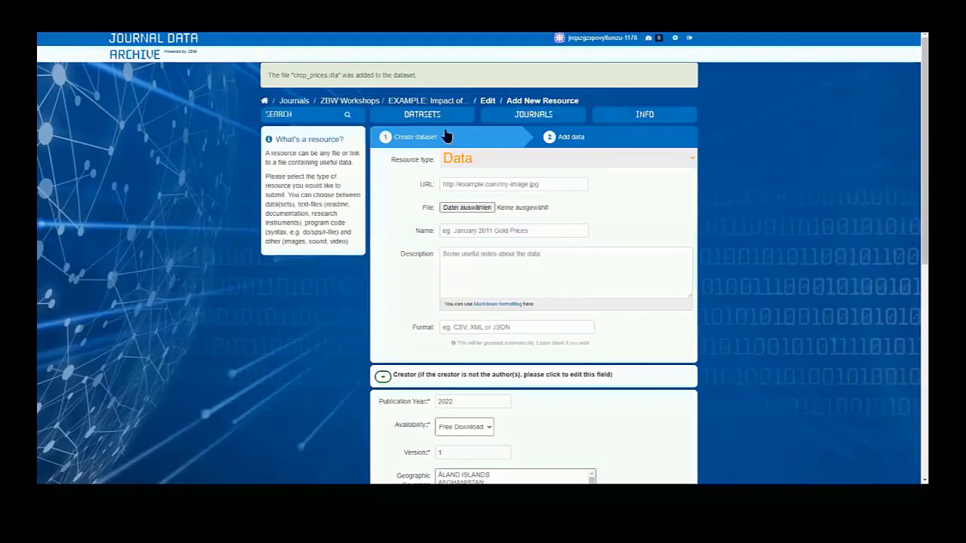
Choose Code as the new resource's type and upload master.do.
left_click(474, 159)
left_click(492, 211)
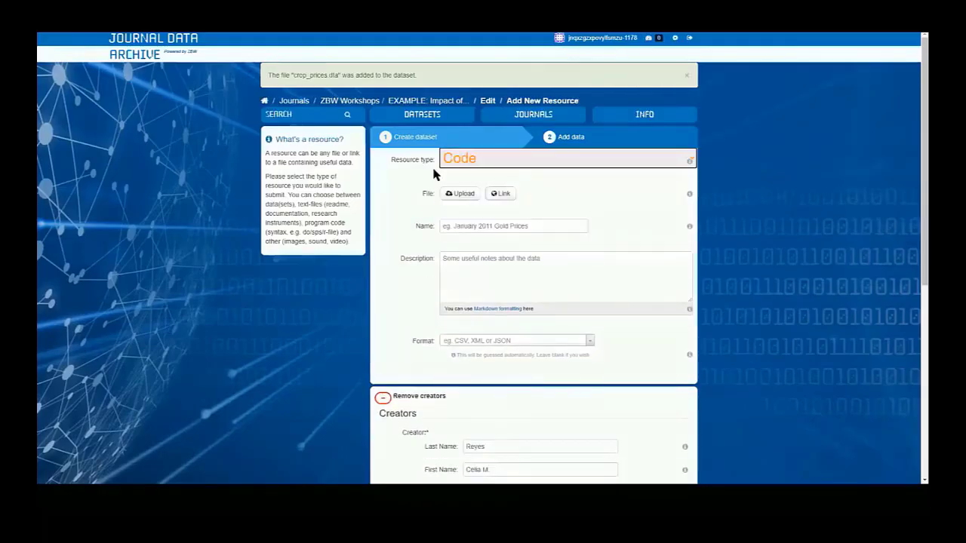
left_click(462, 193)
double_click(140, 124)
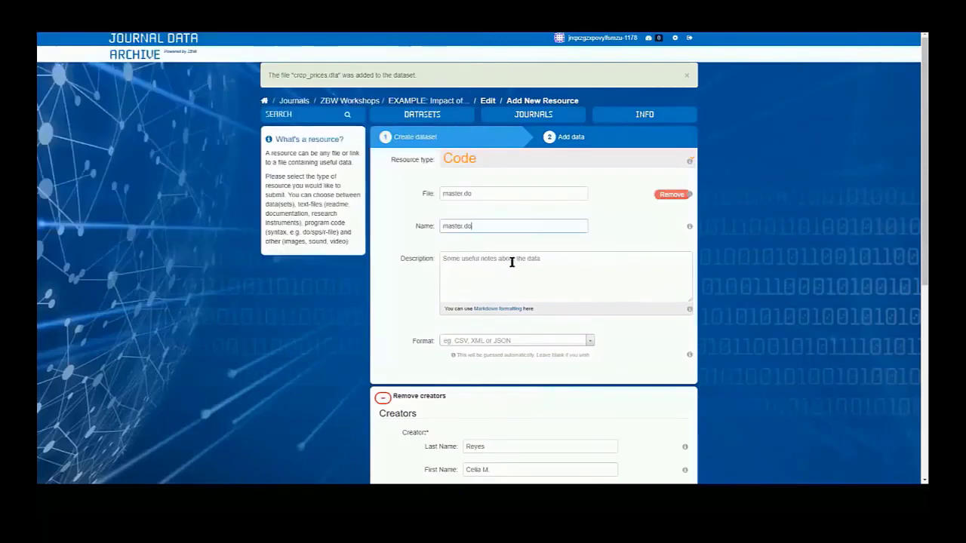
Describe the file as "master do-file" and save the resource to add another one.
left_click(511, 262)
type("master")
type(".do")
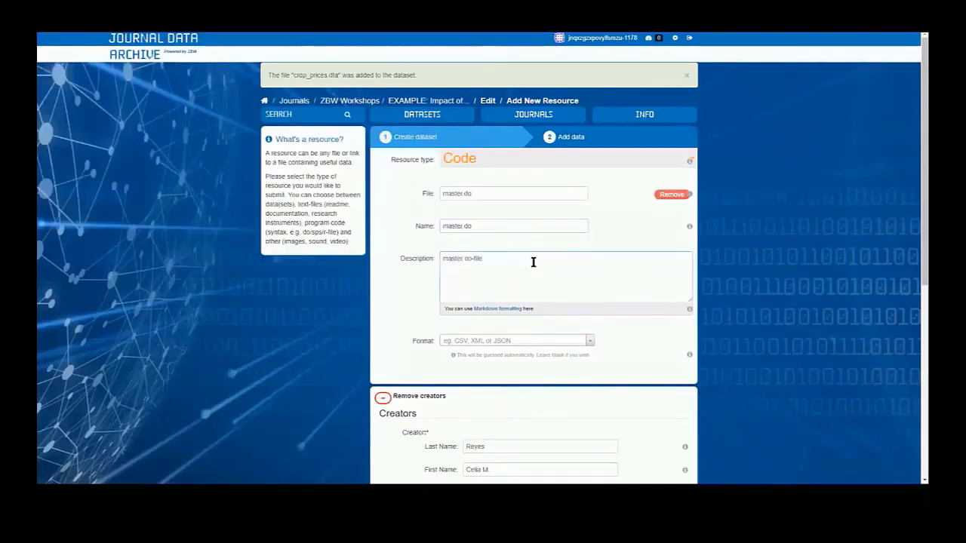
scroll(532, 261, "down", 5)
left_click(612, 399)
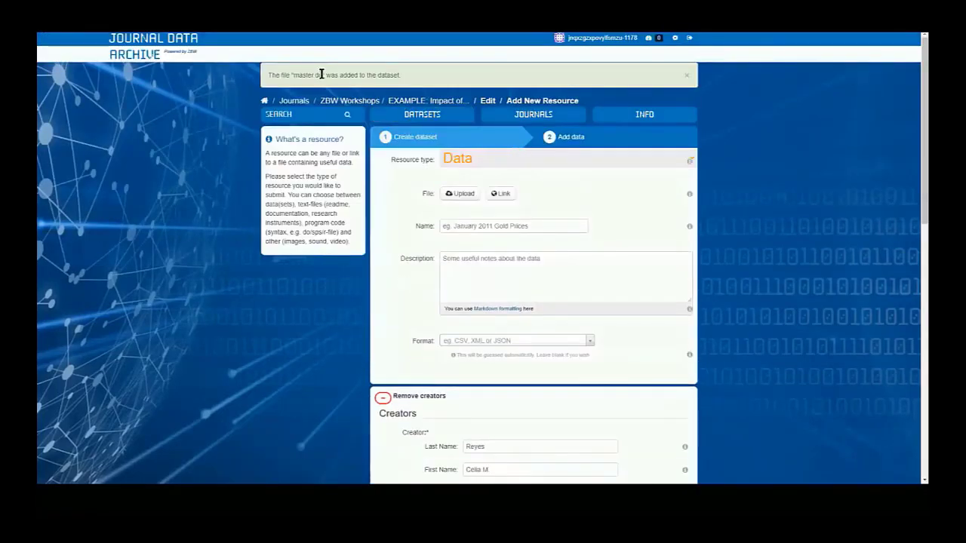
Choose Code as the next resource's type and upload correlations.do.
left_click_drag(283, 75, 420, 76)
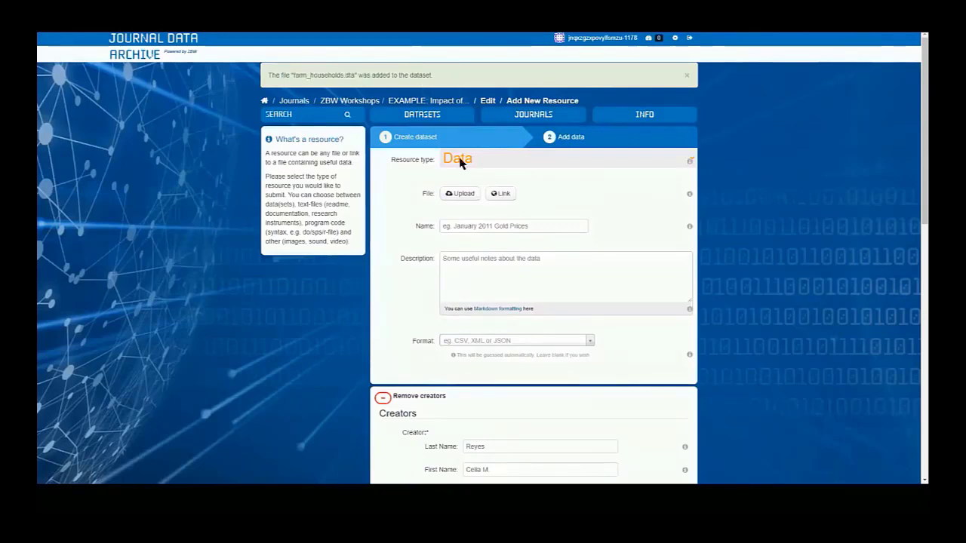
left_click(460, 164)
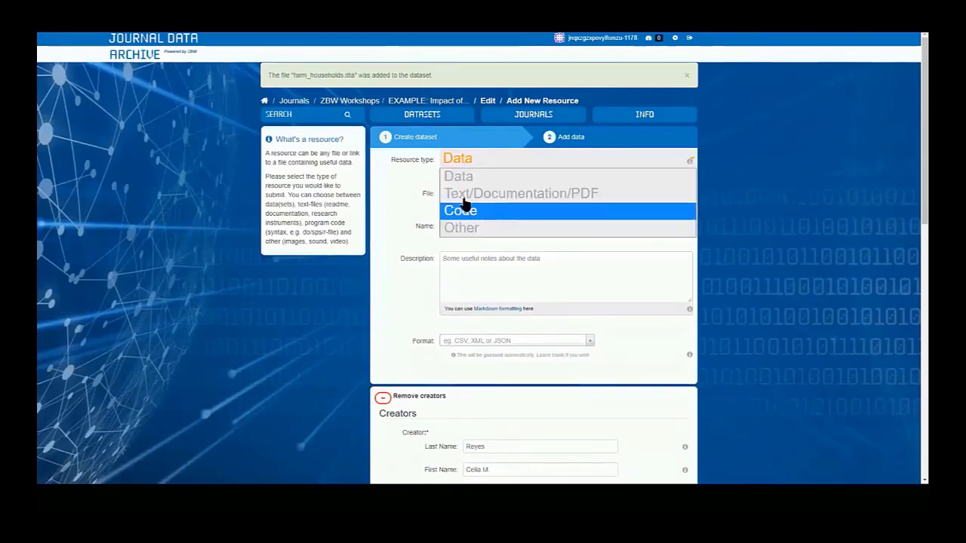
left_click(464, 204)
left_click(460, 193)
double_click(183, 88)
Copy "correlations" from the resource's name into its description and save it to add another one.
double_click(455, 228)
key("ctrl+c")
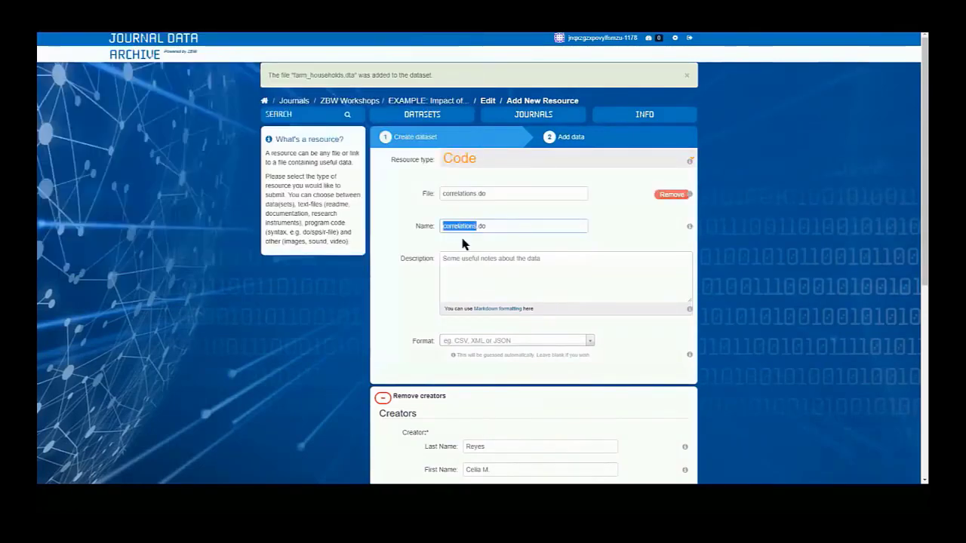
left_click(483, 268)
key("ctrl+v")
scroll(556, 310, "down", 5)
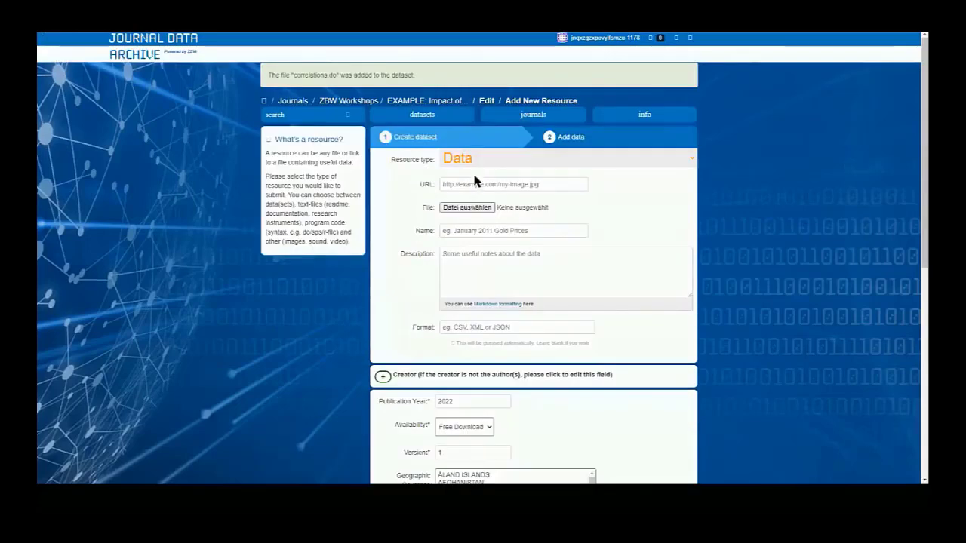
Choose Code as the resource type and upload merge.do.
left_click(461, 158)
left_click(461, 197)
left_click(462, 195)
left_click(205, 134)
double_click(206, 134)
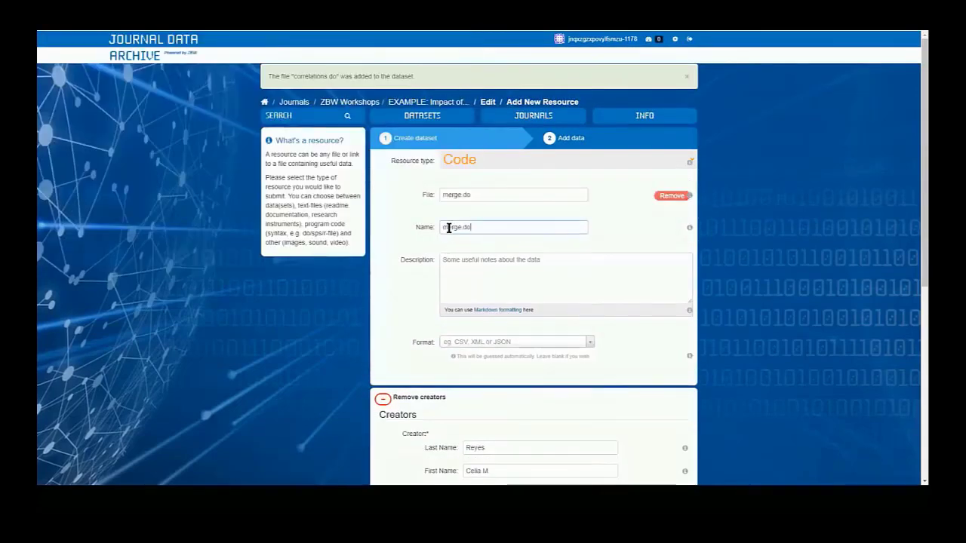
Reuse "merge" from the resource's name as its description and save it to add another one.
double_click(451, 228)
left_click(476, 264)
scroll(613, 329, "down", 6)
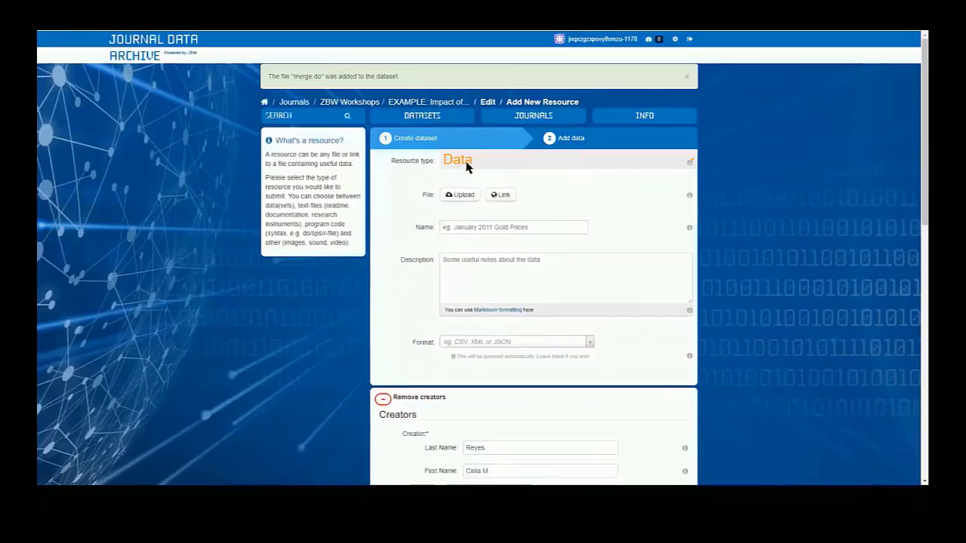
Choose Text/Documentation/PDF as the resource type and upload data-dictionary.pdf.
left_click(468, 162)
left_click(460, 193)
left_click(460, 195)
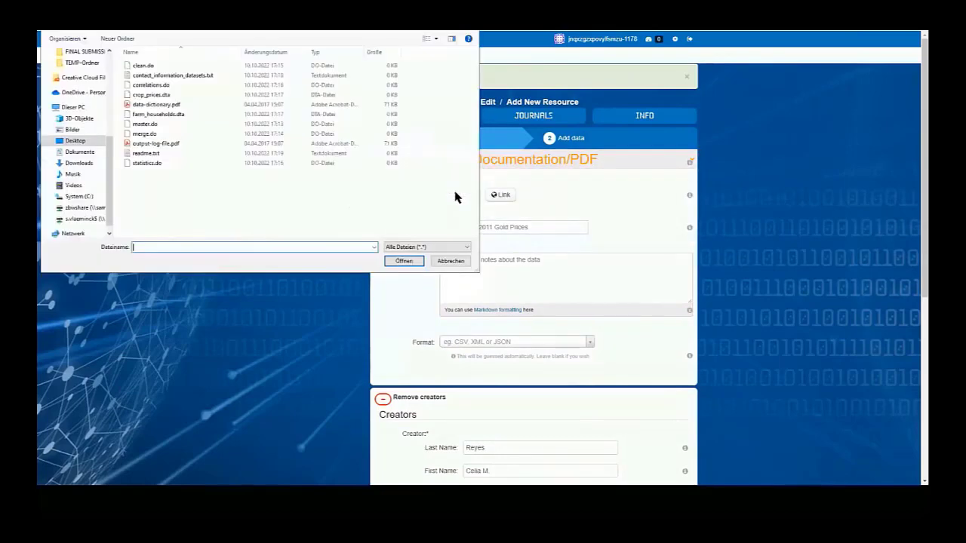
left_click(185, 99)
double_click(186, 99)
Describe the data dictionary resource as "data dictionary /codebook" and save it to add another one.
left_click(515, 296)
key("ctrl+v")
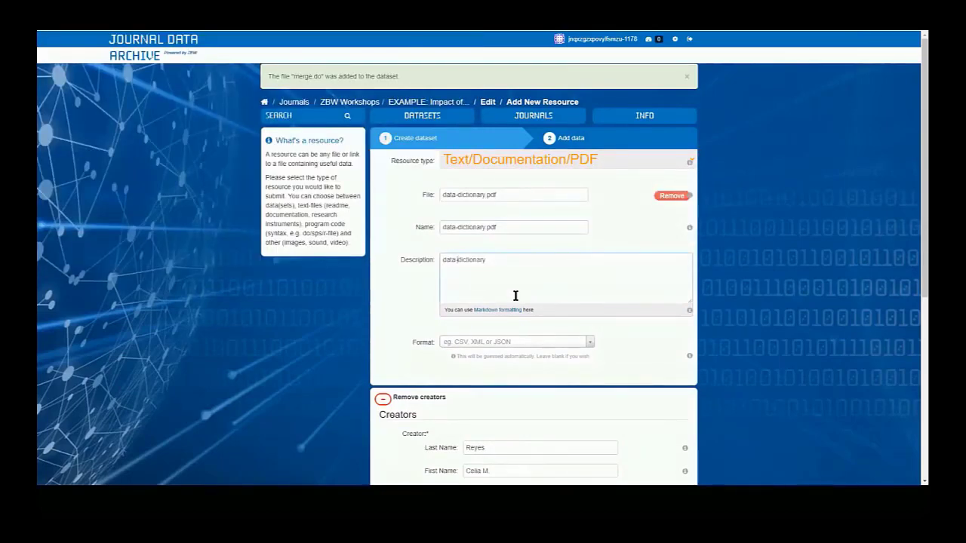
type("/codebook")
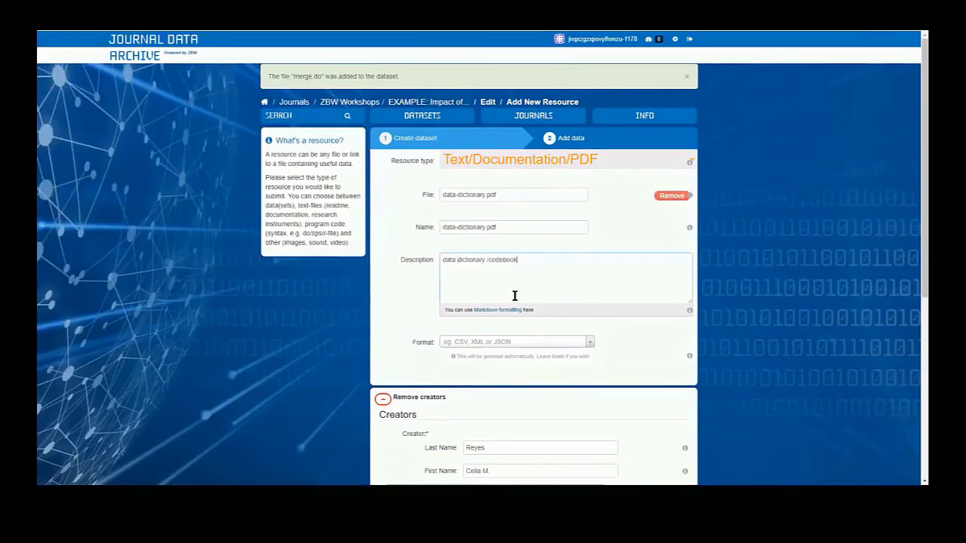
scroll(515, 296, "down", 10)
left_click(613, 402)
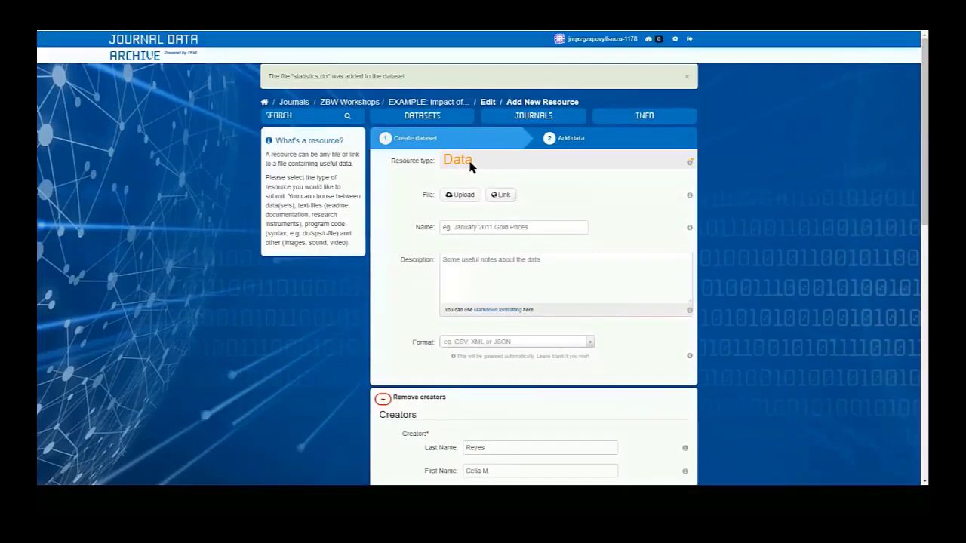
Upload contact_information_datasets.txt as the next resource and set its type to Text/Documentation/PDF.
left_click(459, 195)
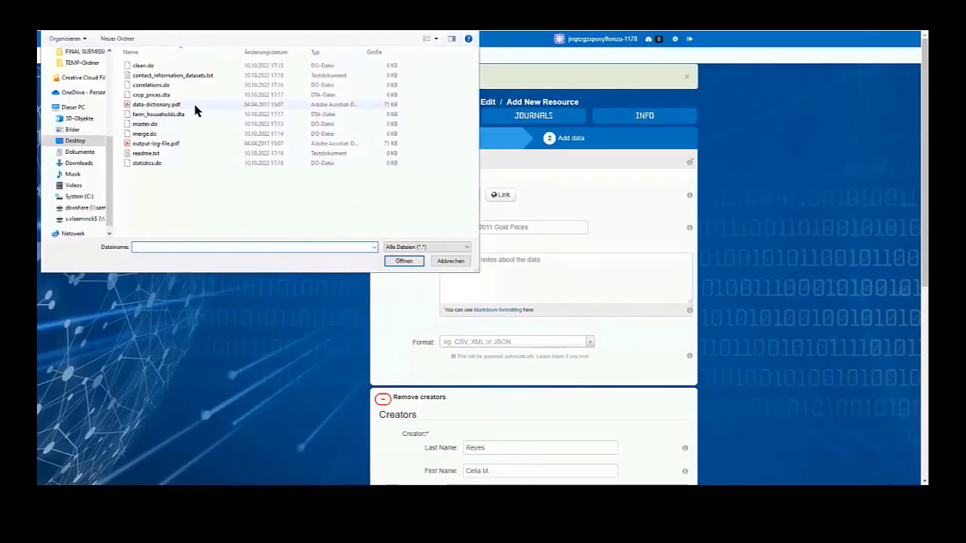
double_click(173, 76)
left_click(479, 161)
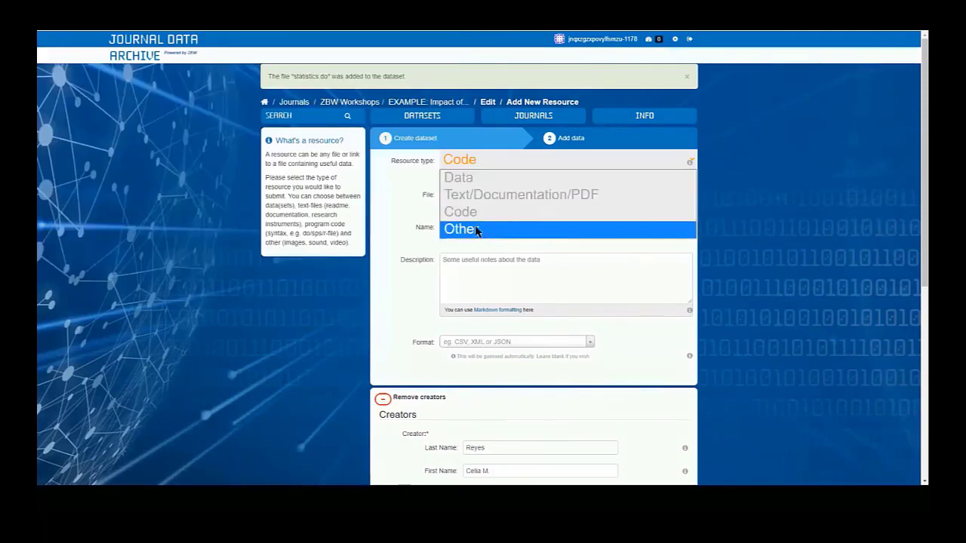
left_click(498, 194)
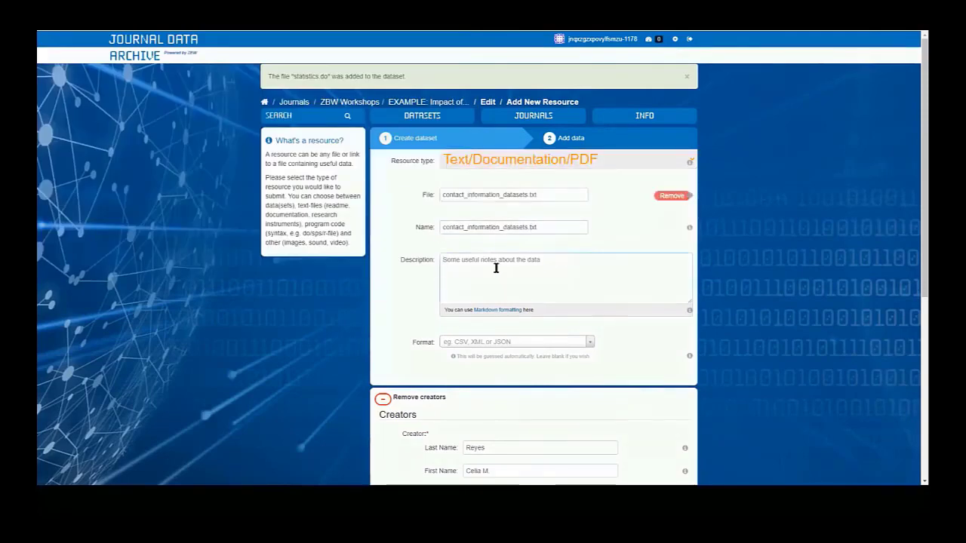
Describe the resource as "Contact information to get access to the restricted datasets (contract needed!)" and finish adding resources to the dataset.
type("Contact information to get ")
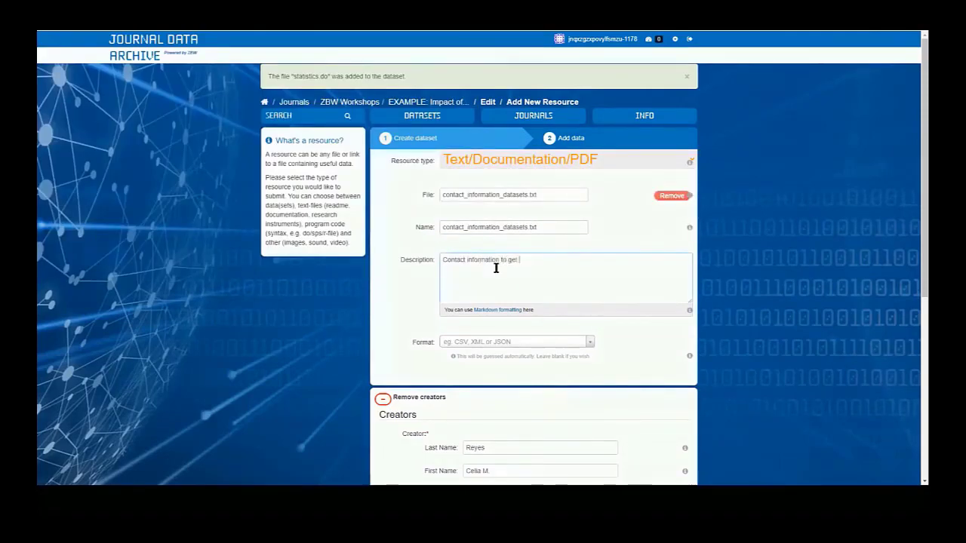
type("access to the restricted datasets (contrac")
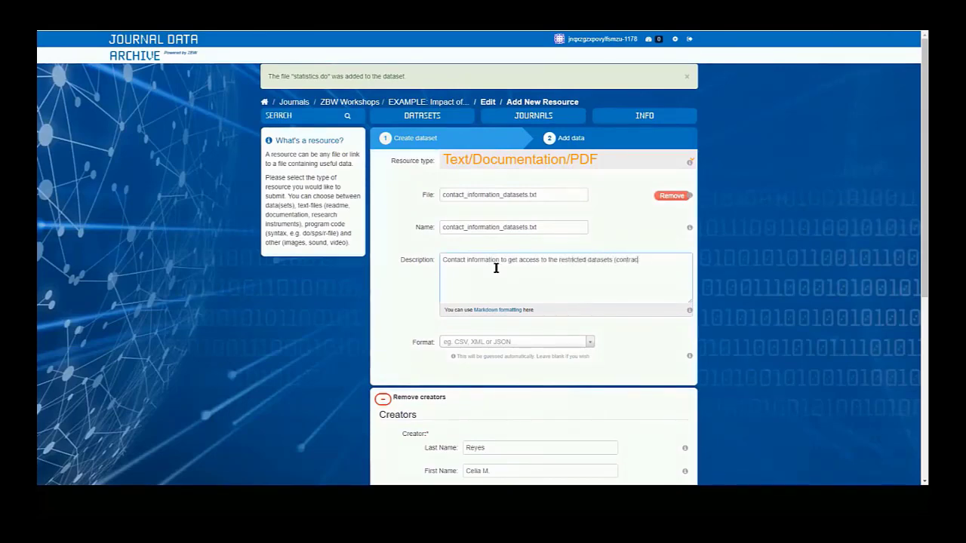
type("t needed!)")
scroll(626, 240, "down", 4)
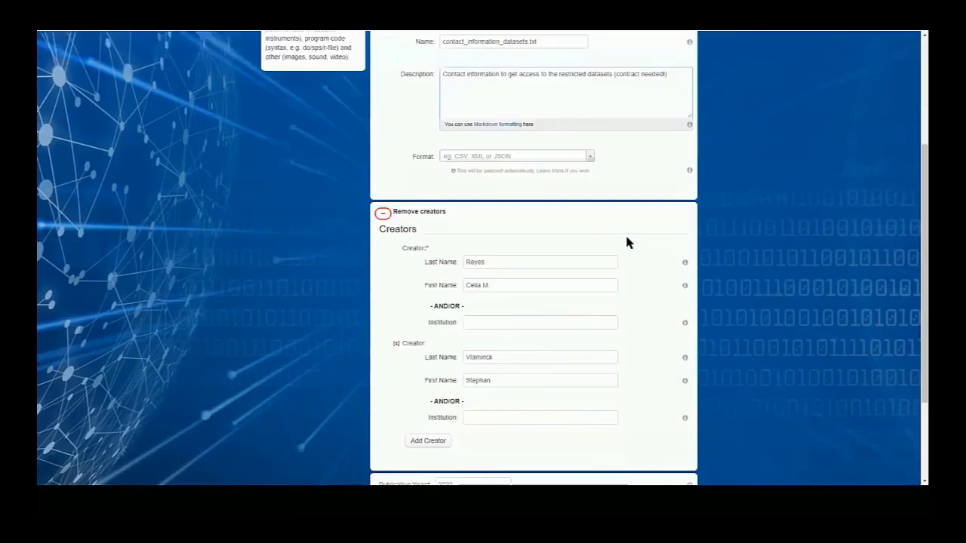
left_click(384, 122)
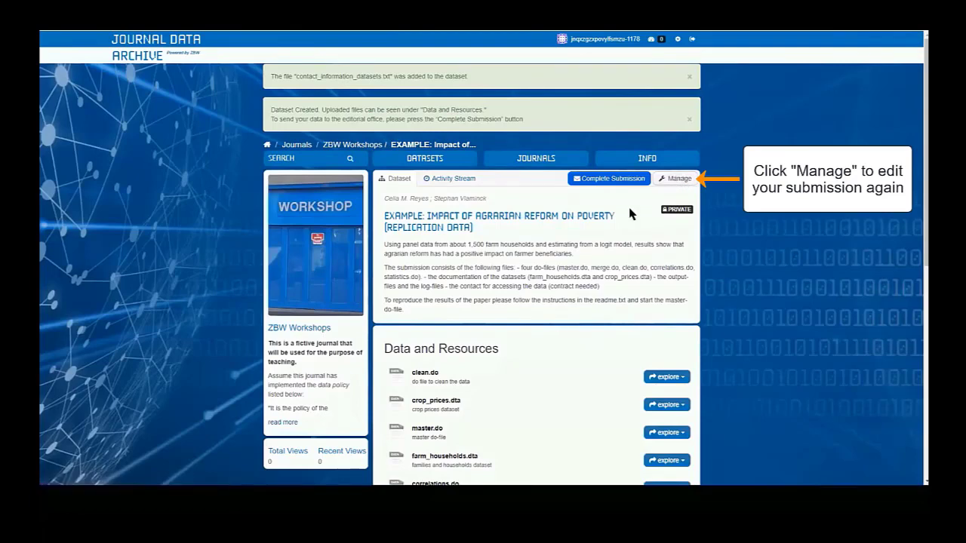
Check the dataset's list of uploaded files and complete the submission, agreeing to the deposit licensing conditions.
scroll(646, 238, "down", 1)
scroll(646, 239, "down", 1)
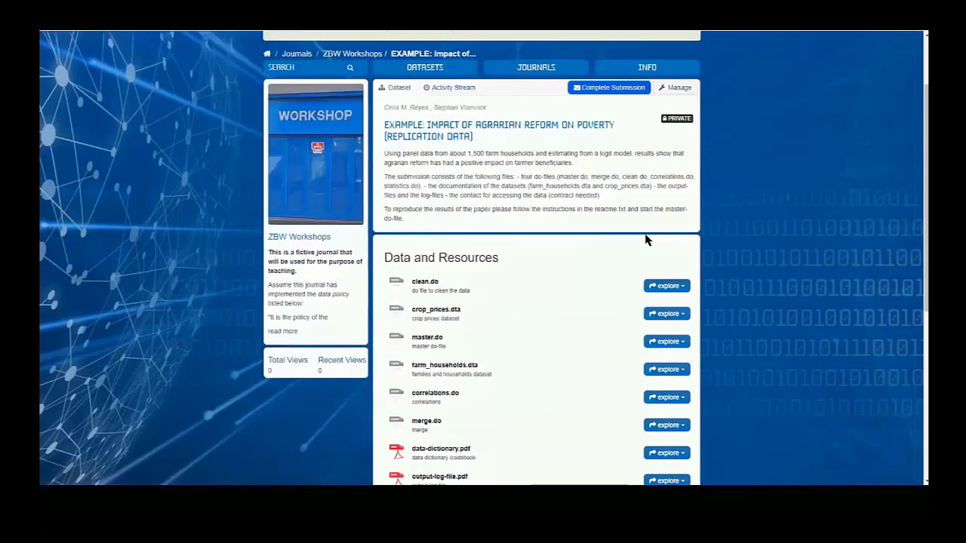
scroll(646, 240, "down", 2)
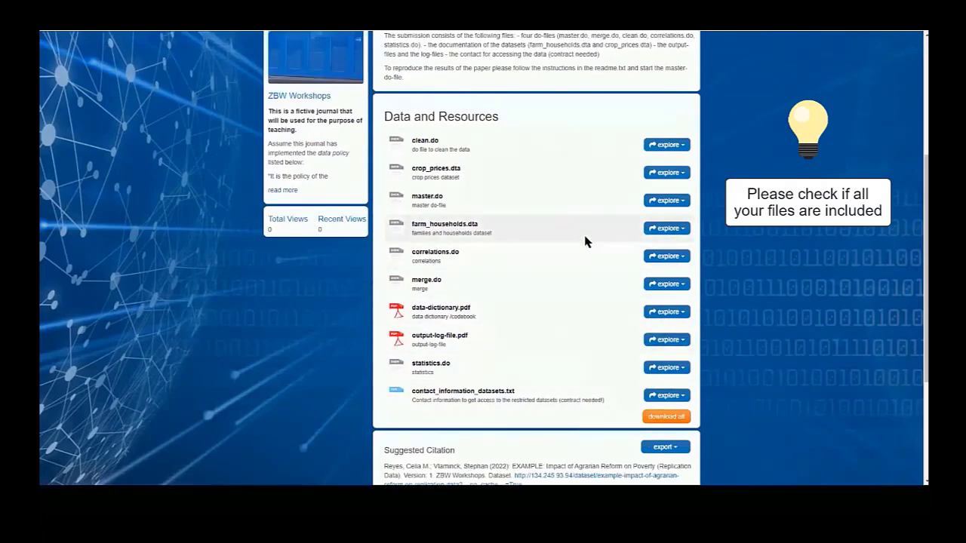
scroll(703, 285, "up", 3)
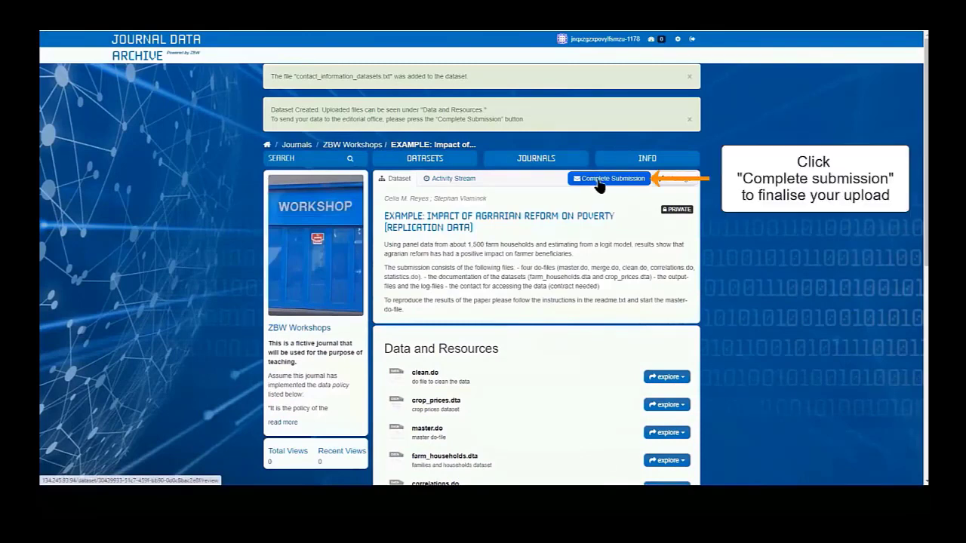
left_click(608, 184)
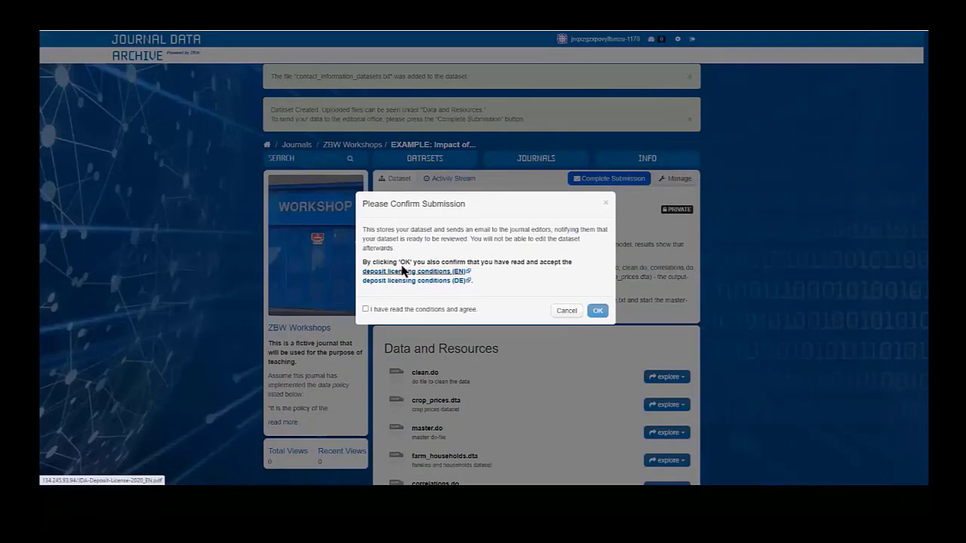
left_click(366, 309)
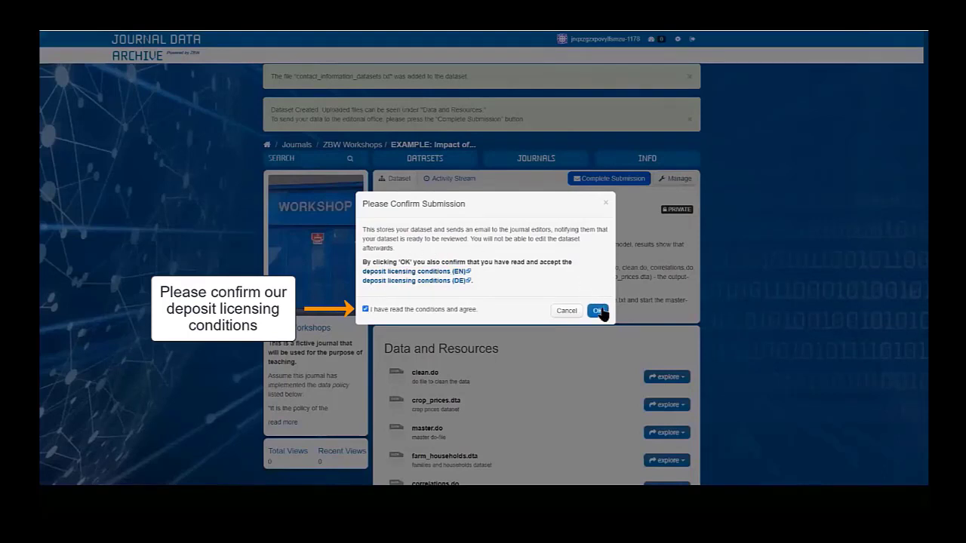
left_click(598, 311)
left_click(598, 311)
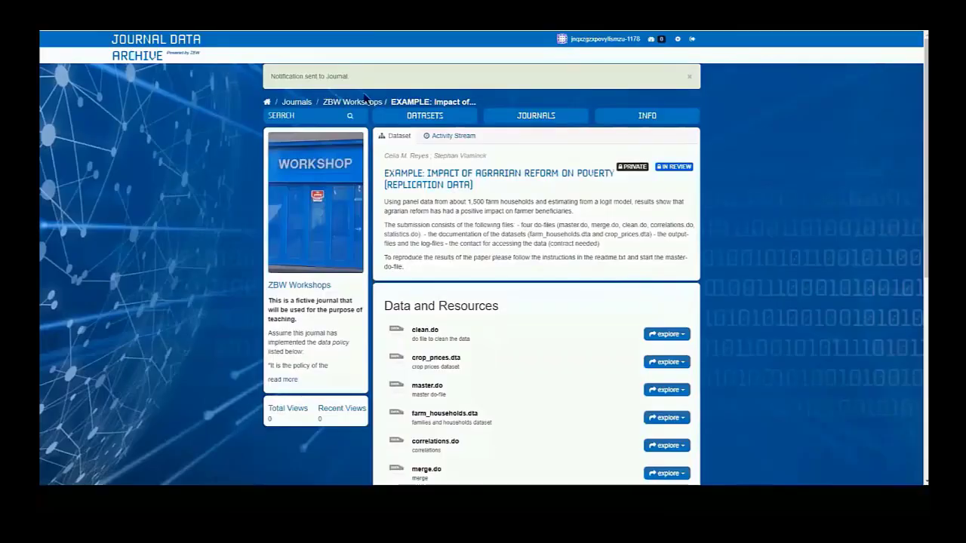
left_click_drag(363, 85, 270, 76)
left_click(677, 95)
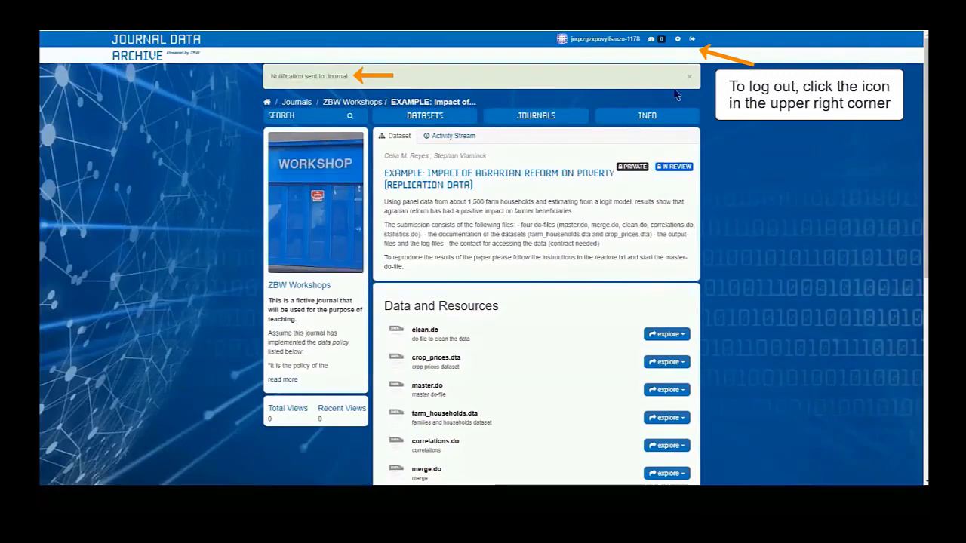